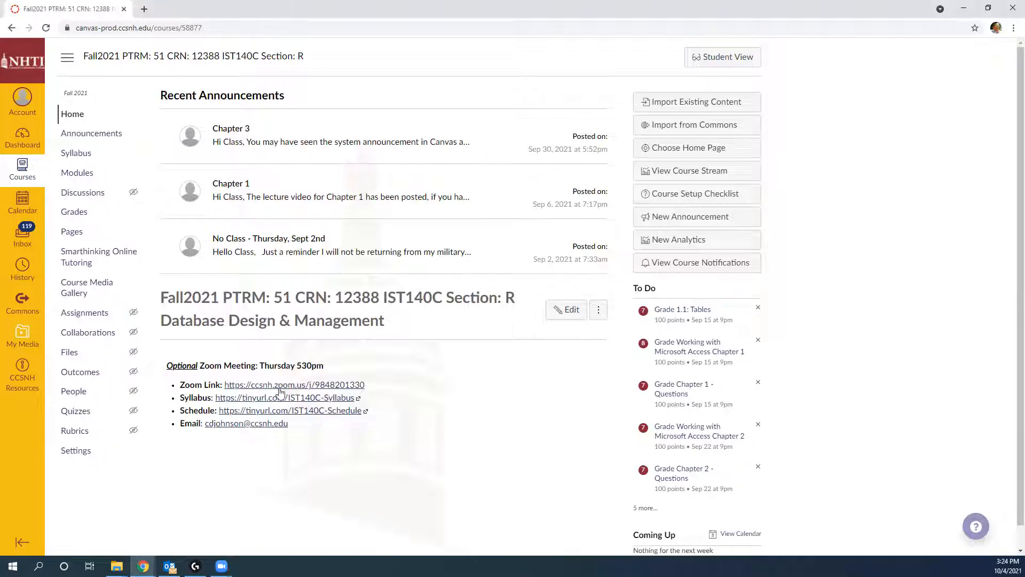
Step: Open the IST140C Syllabus Google Doc from the Canvas course home page
left_click(280, 398)
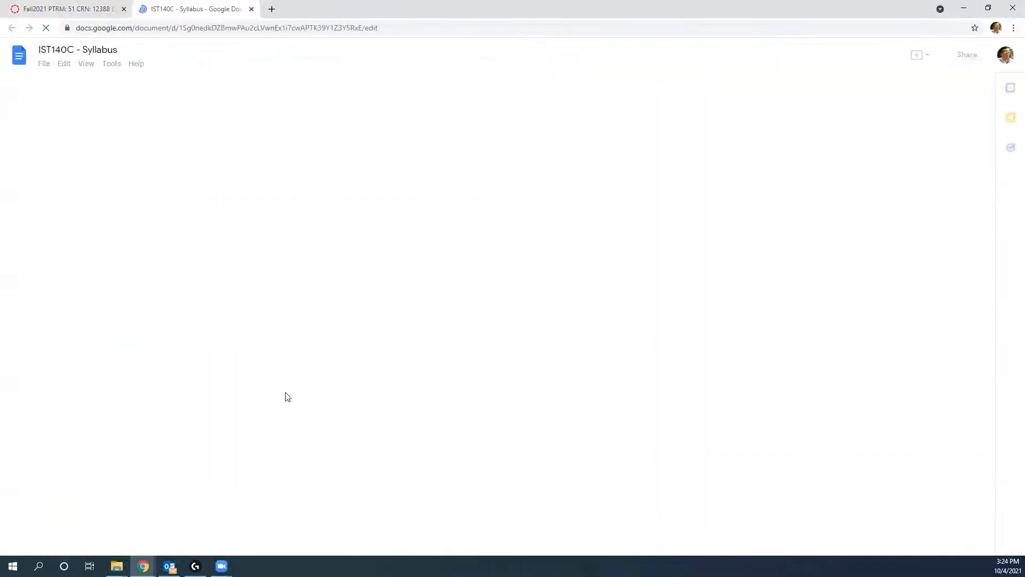
Step: Follow the syllabus's devtools link so Azure Dev Tools for Teaching loads separately
scroll(495, 392, "down", 5)
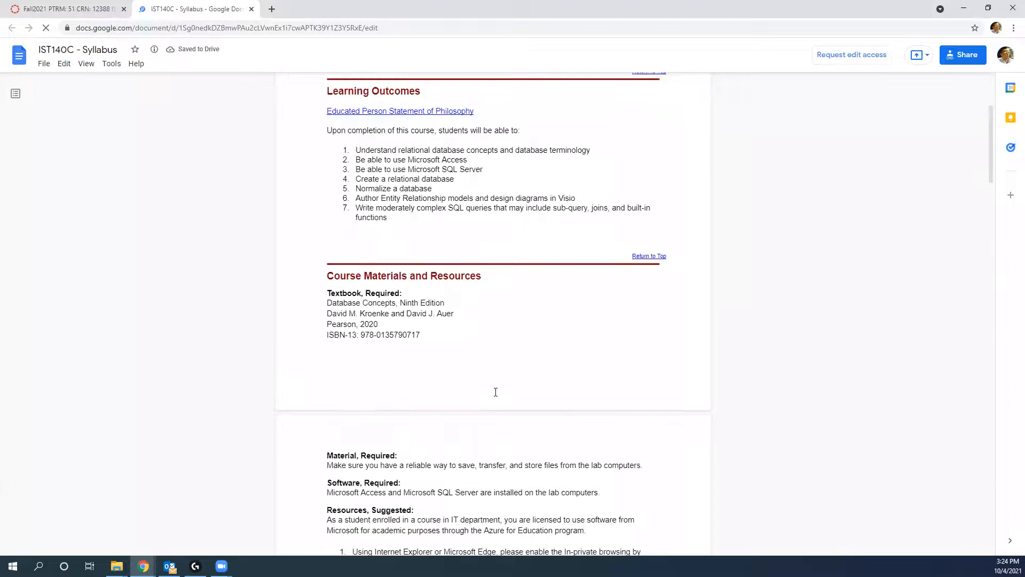
scroll(496, 392, "down", 3)
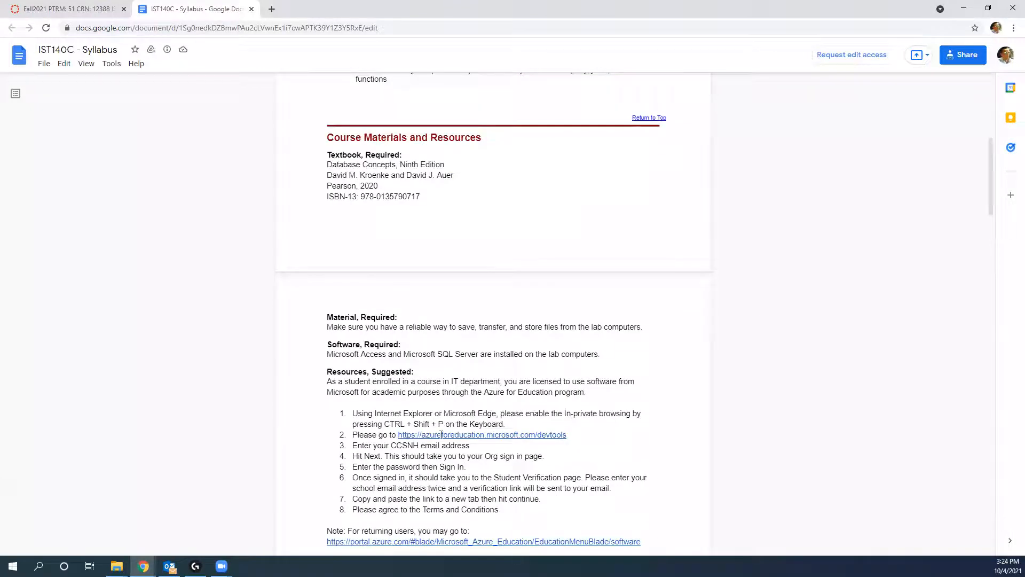
left_click(462, 435)
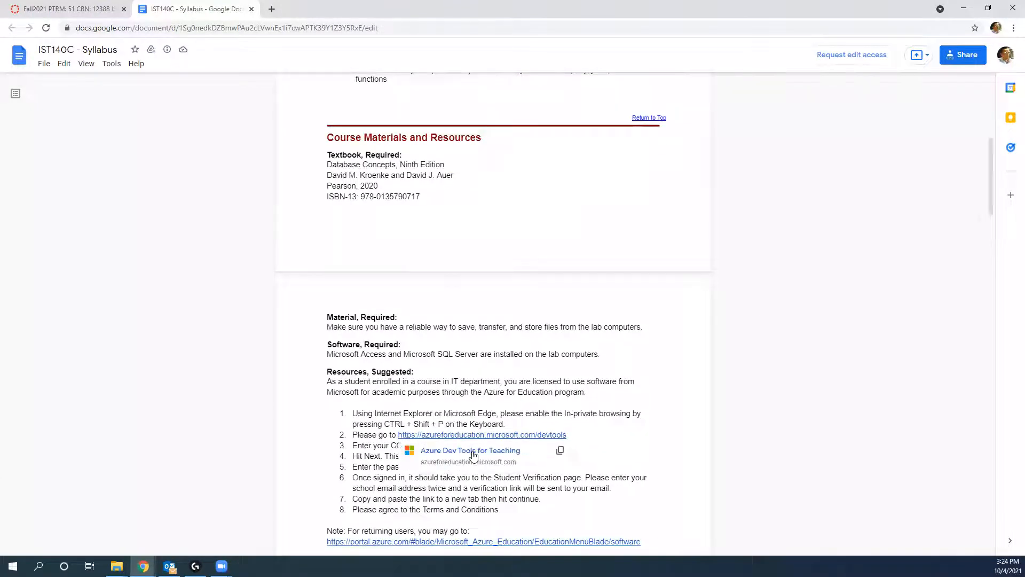
left_click(473, 452)
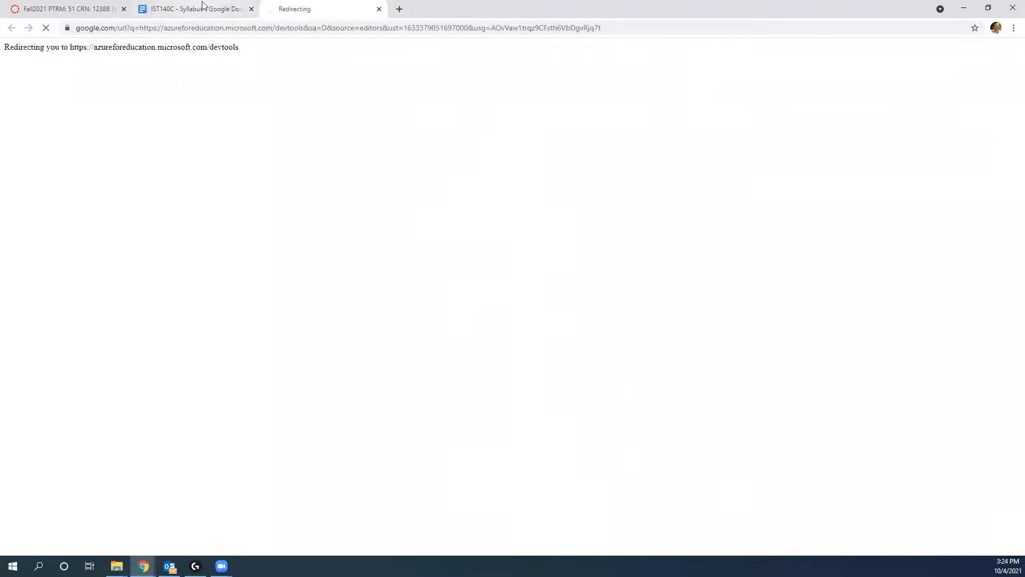
left_click(71, 10)
left_click(160, 5)
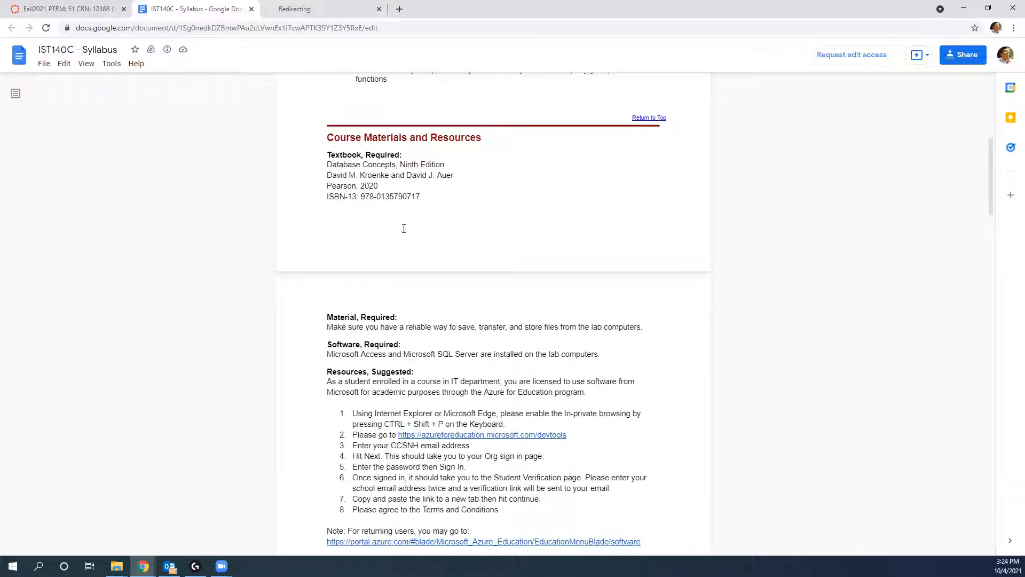
left_click(302, 9)
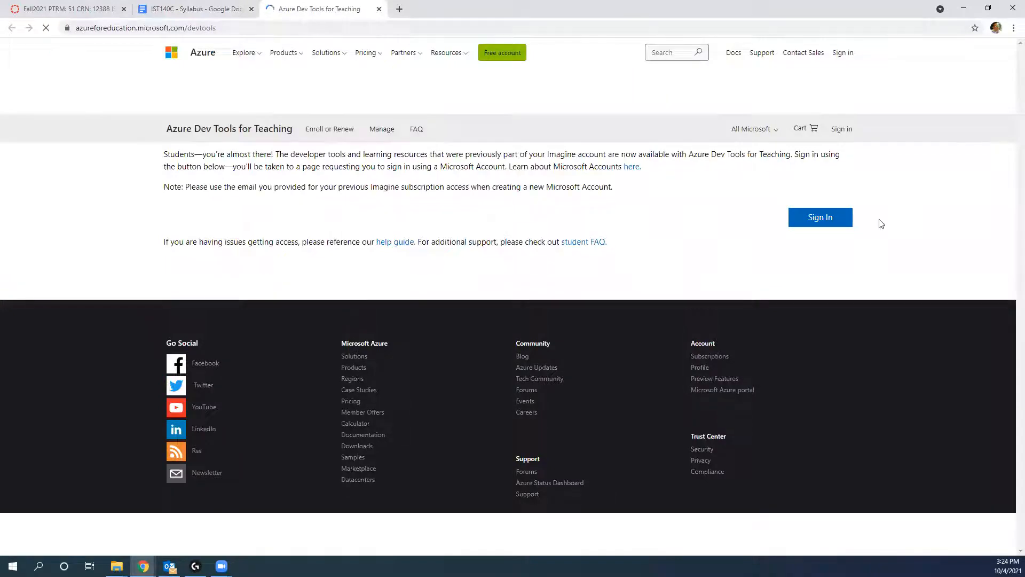
Step: Start the Azure Dev Tools sign-in, checking the syllabus's email sign-in instructions
left_click(819, 225)
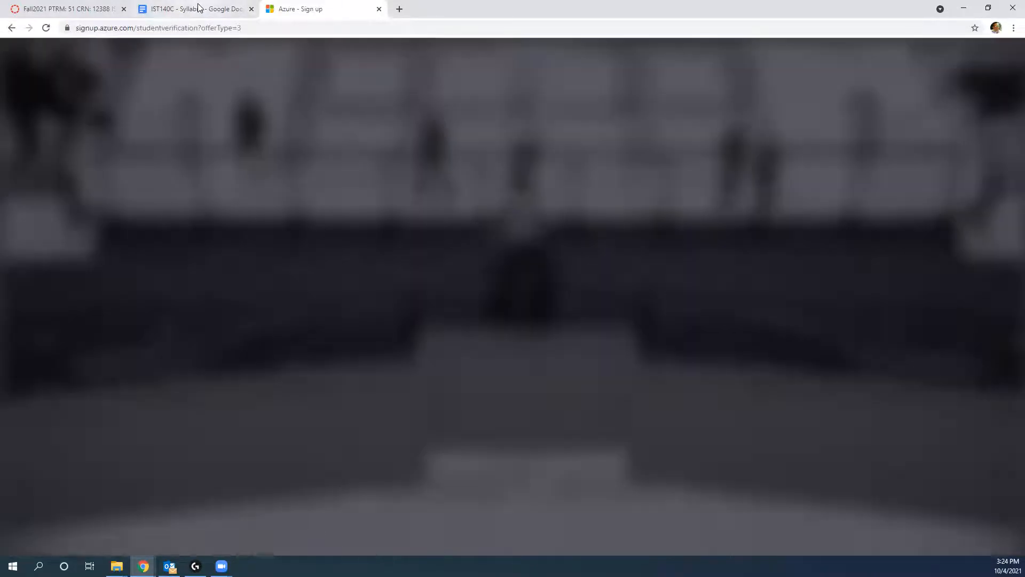
left_click(199, 9)
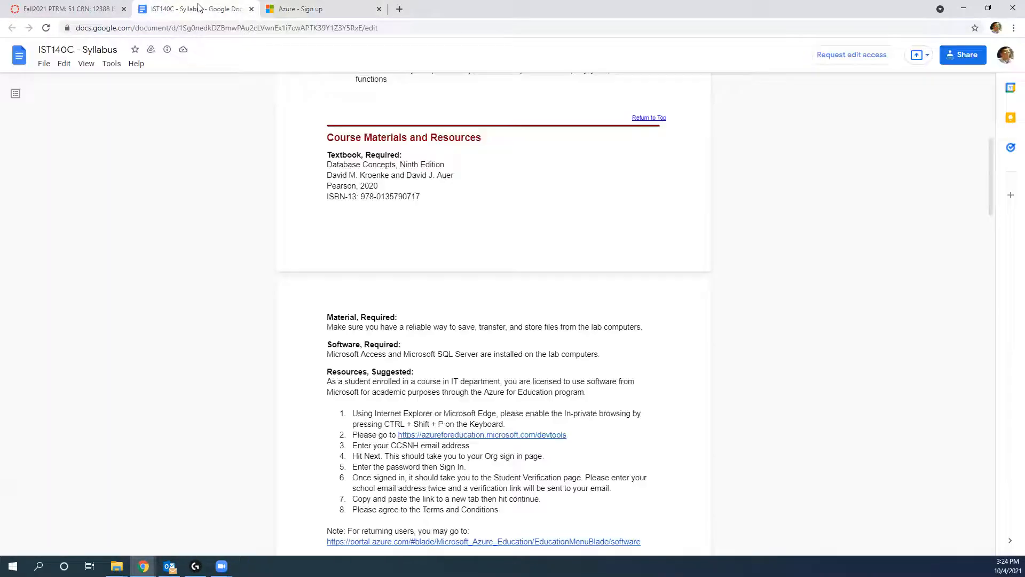
left_click_drag(358, 447, 475, 446)
left_click(297, 9)
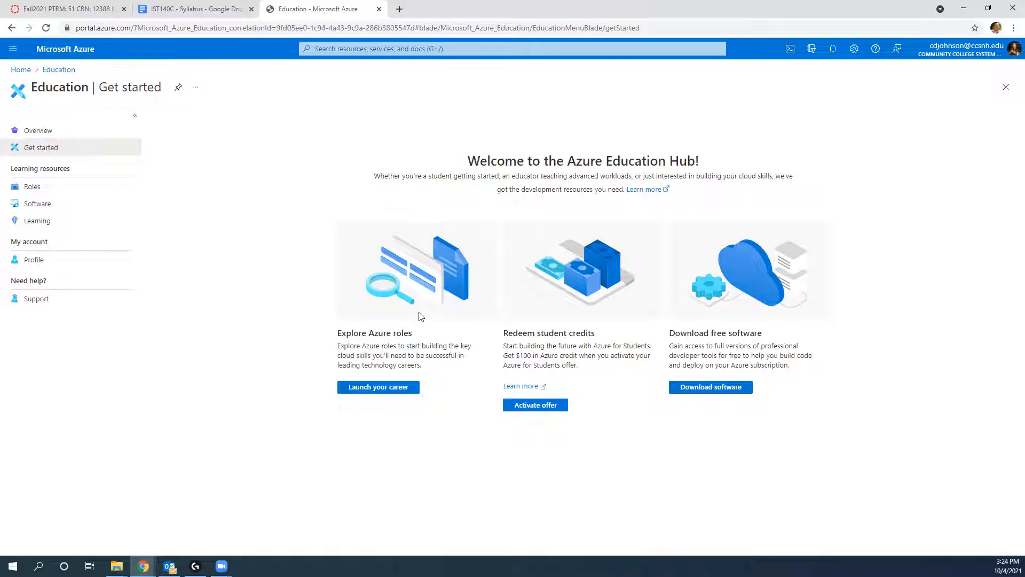
Step: Filter the free education software by 'sql' and view SQL Server 2019 Developer's details
left_click(719, 392)
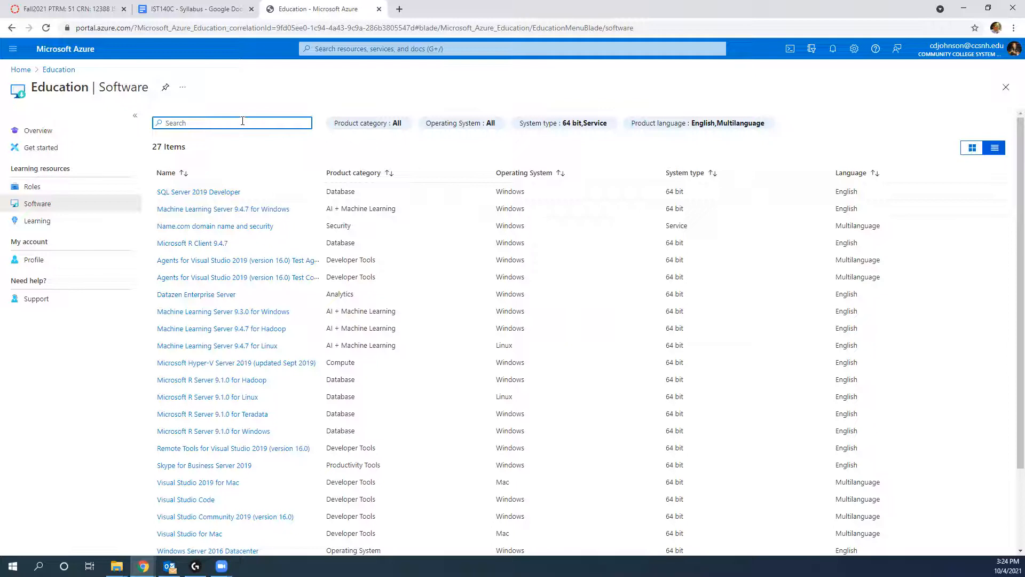
type("sql")
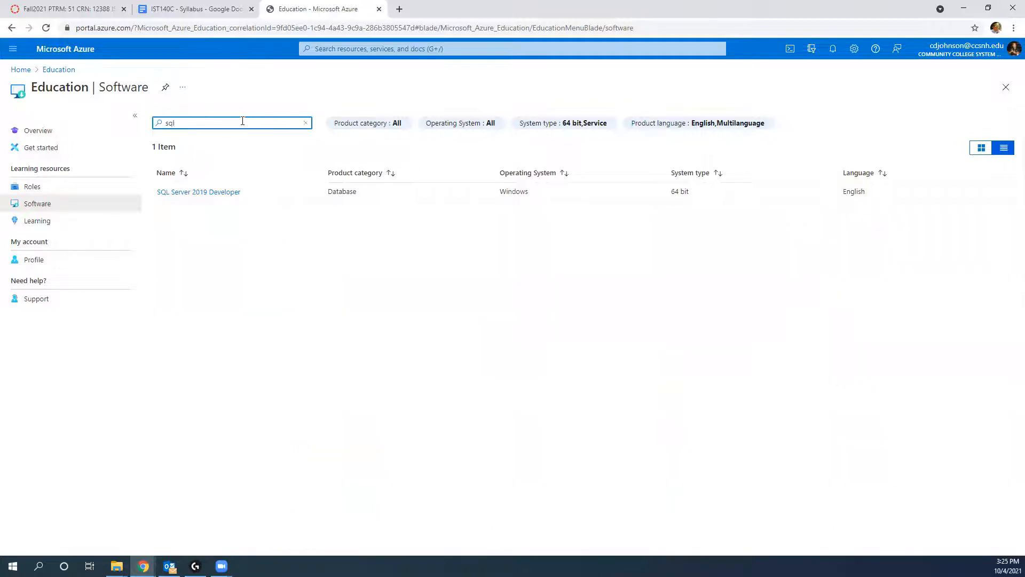
left_click(216, 191)
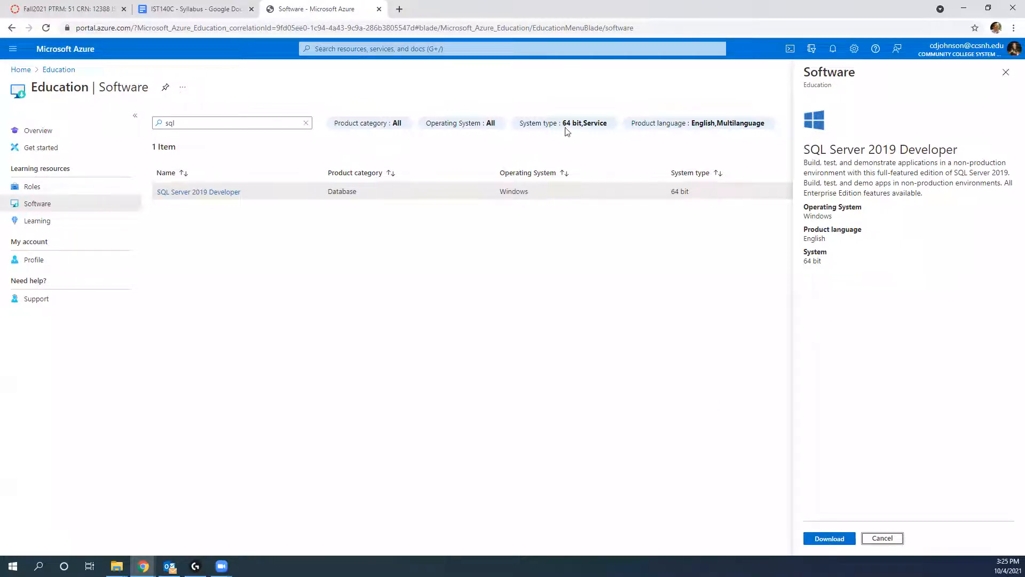
left_click(399, 9)
Step: Search 'sql server management studio' and download SSMS 18.9.2 from the Microsoft Docs page
type("SQL Server Management Studio")
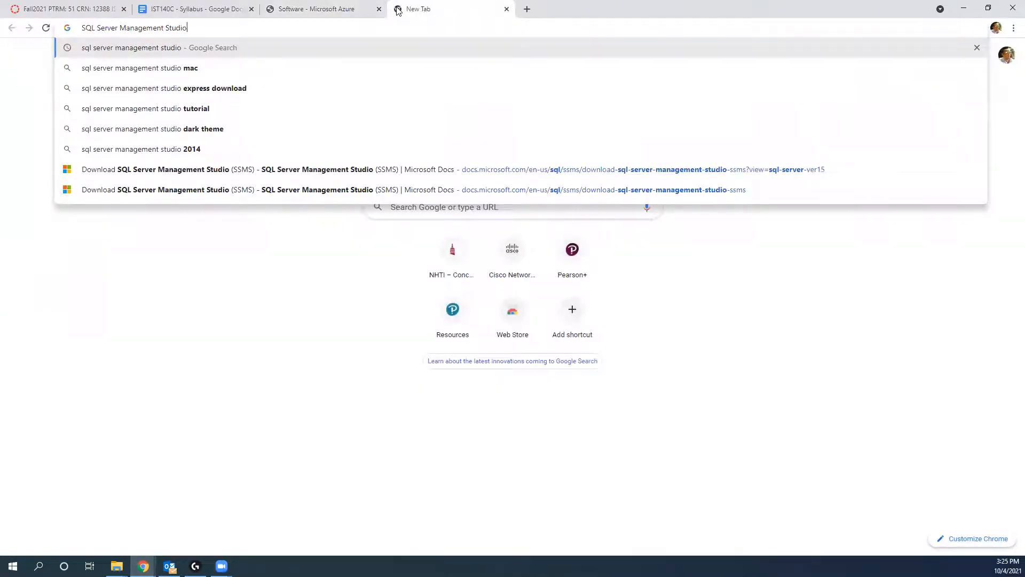
key("Return")
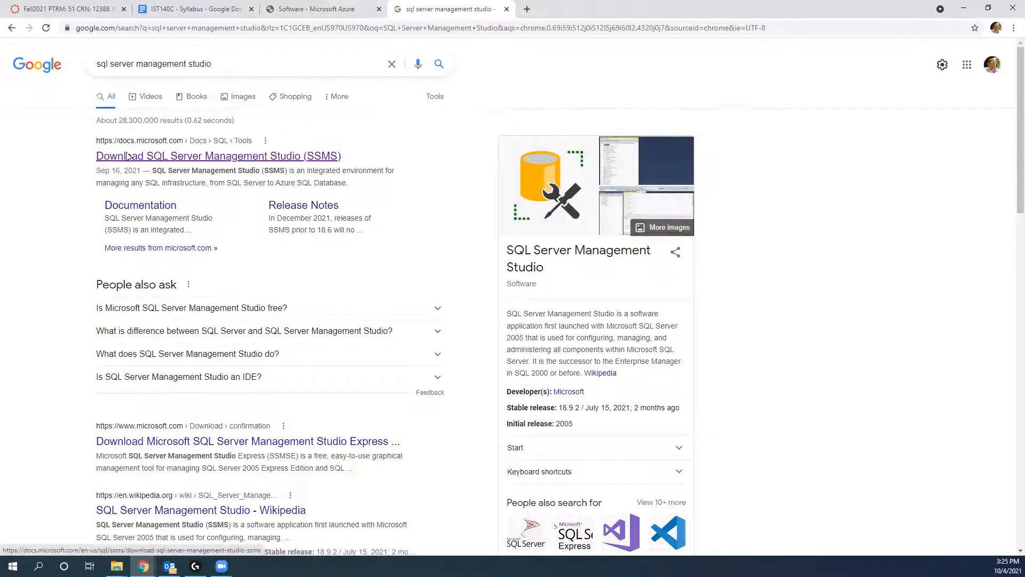
left_click(198, 157)
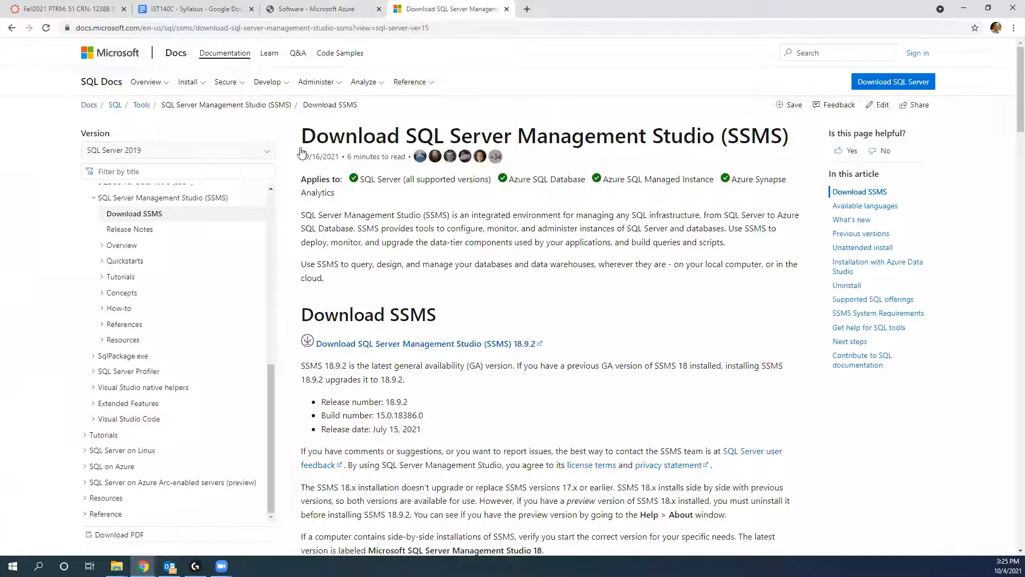
left_click(403, 346)
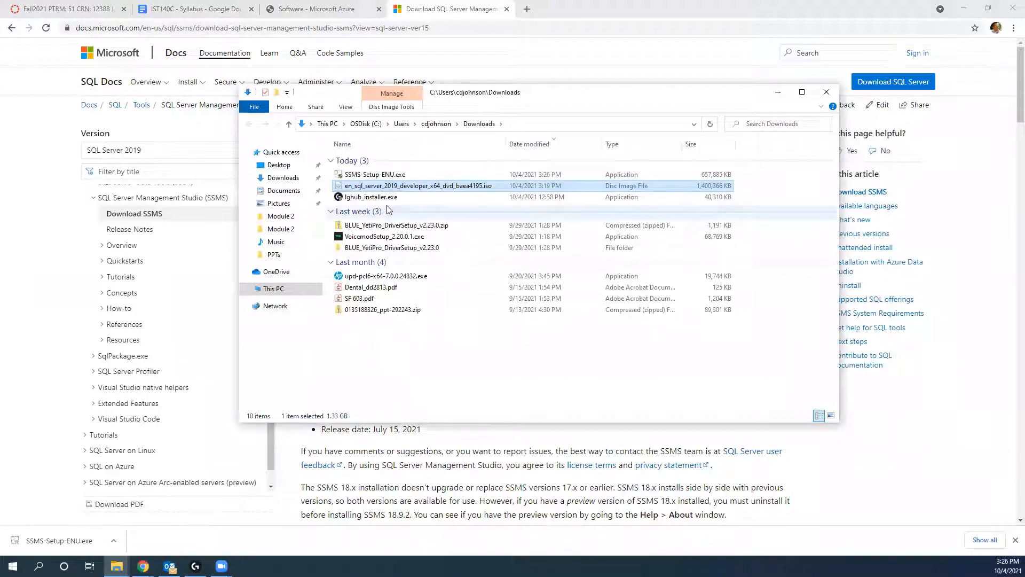
Step: Mount the SQL Server 2019 developer ISO from Downloads and run its setup.exe
right_click(374, 189)
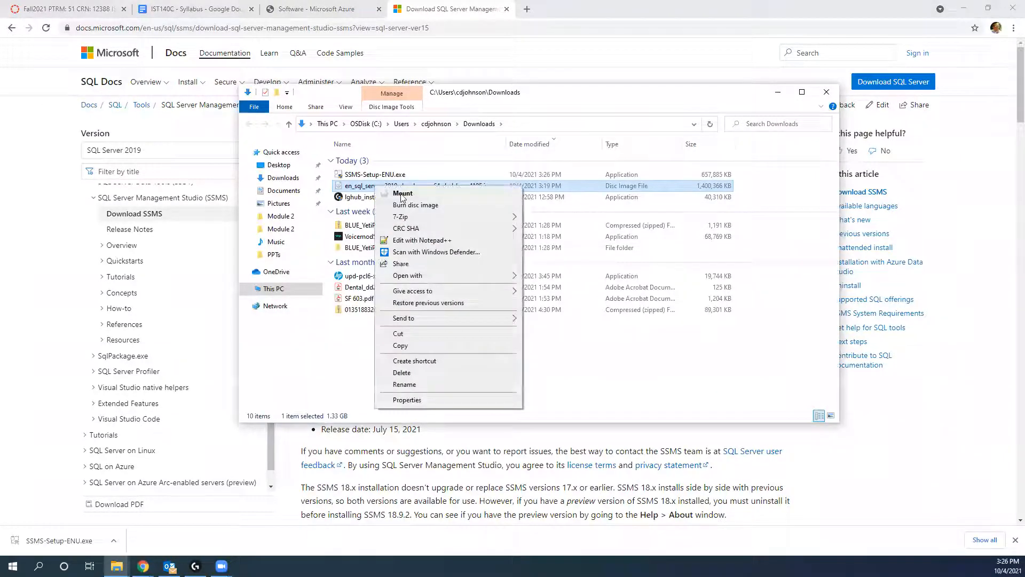
left_click(403, 194)
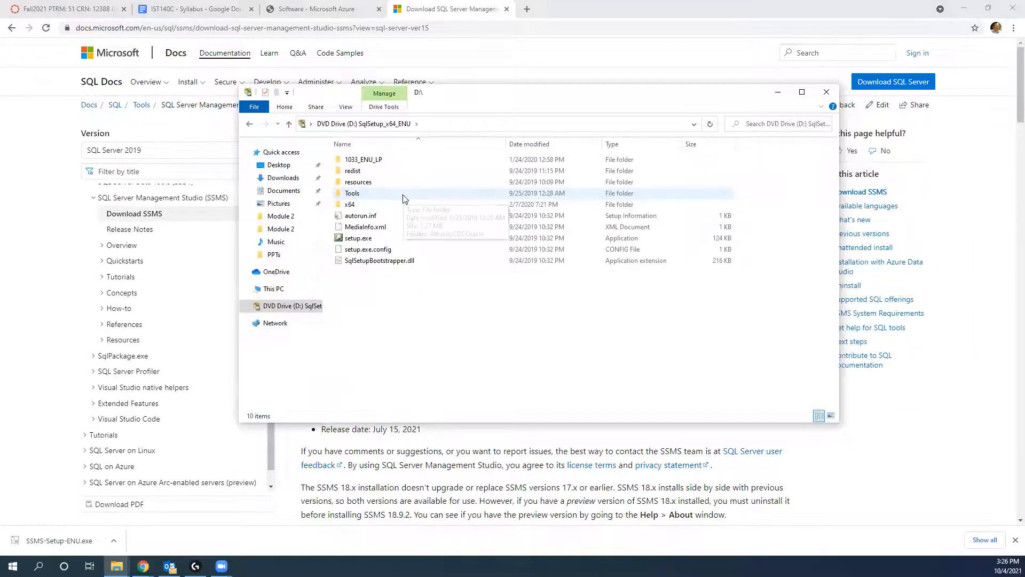
double_click(343, 241)
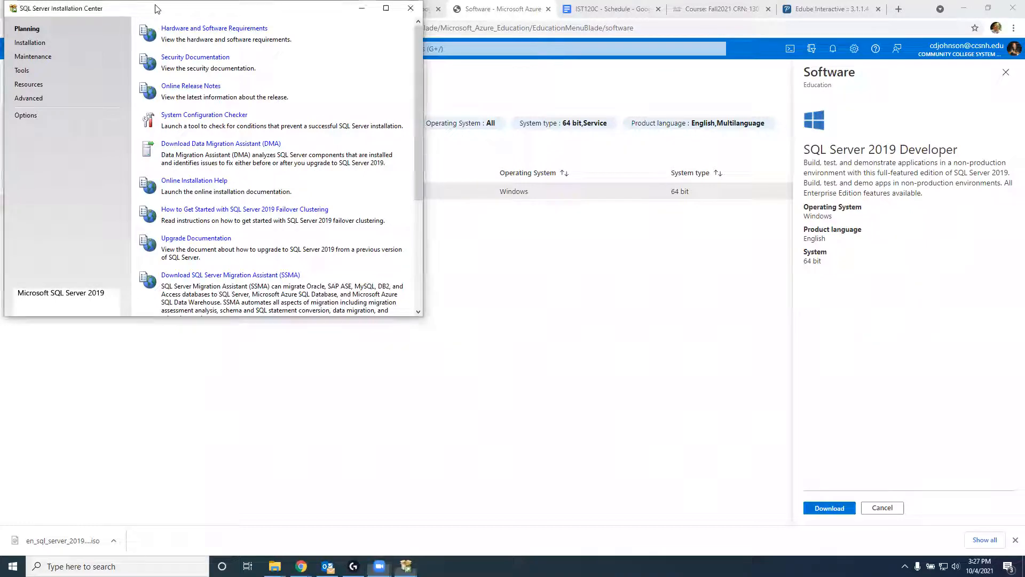
Step: Centre the Installation Center and choose New SQL Server stand-alone installation
left_click_drag(158, 9, 313, 129)
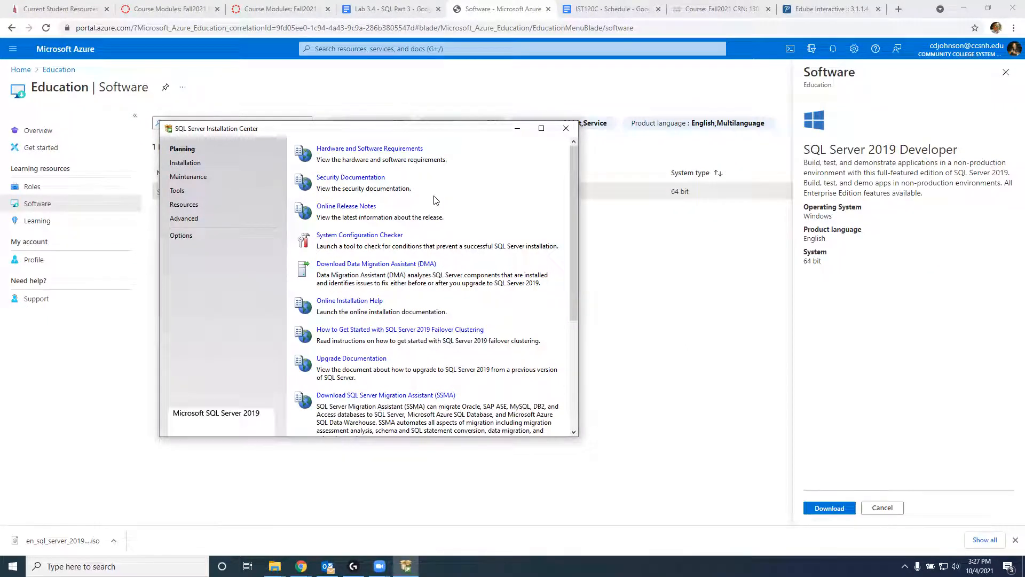
scroll(416, 224, "down", 3)
scroll(417, 227, "up", 3)
left_click(193, 166)
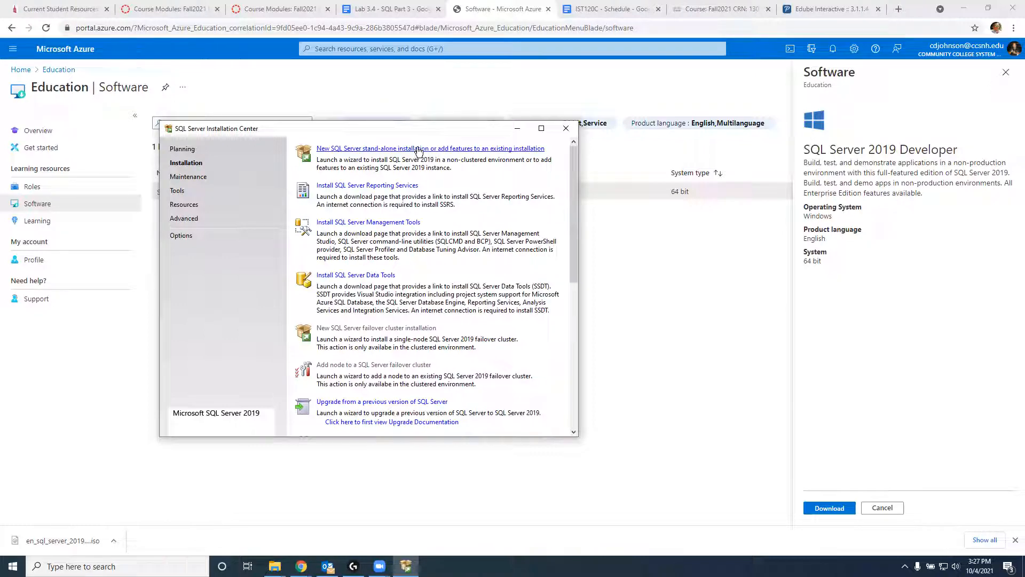
left_click(419, 149)
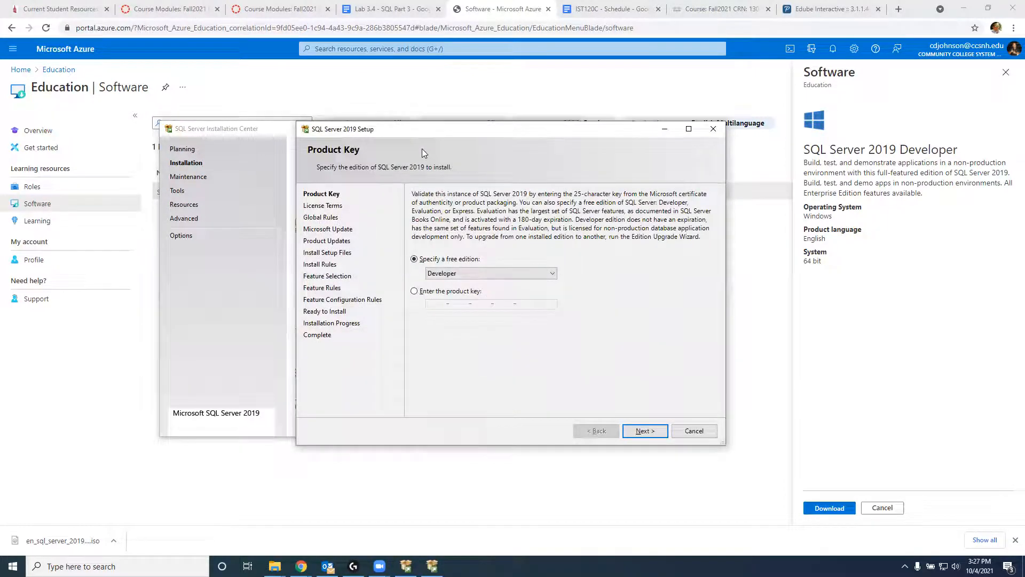
Step: Keep the Developer edition, accept the license terms, and enable Microsoft Update checks
left_click(453, 274)
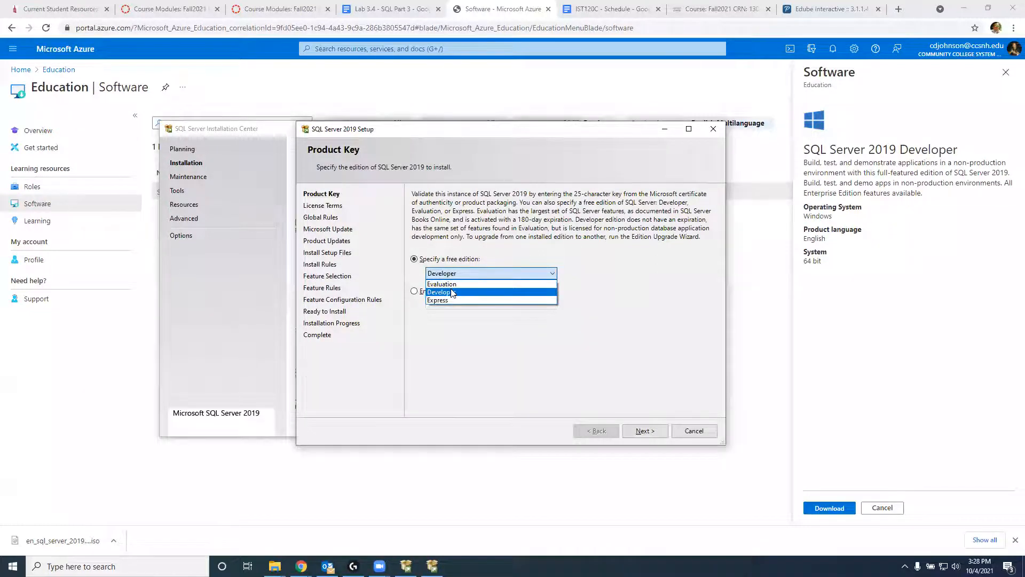
left_click(453, 293)
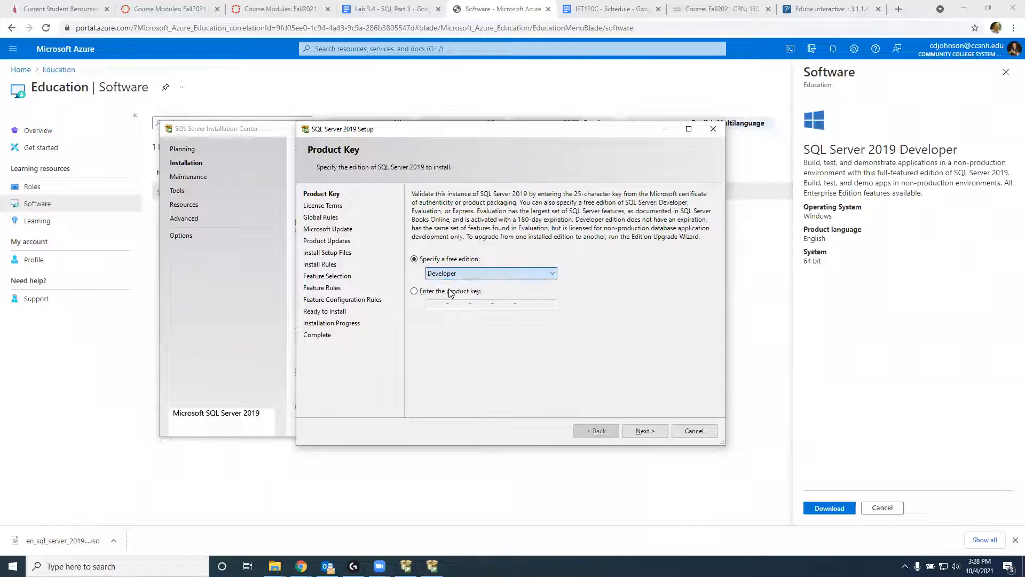
left_click(649, 430)
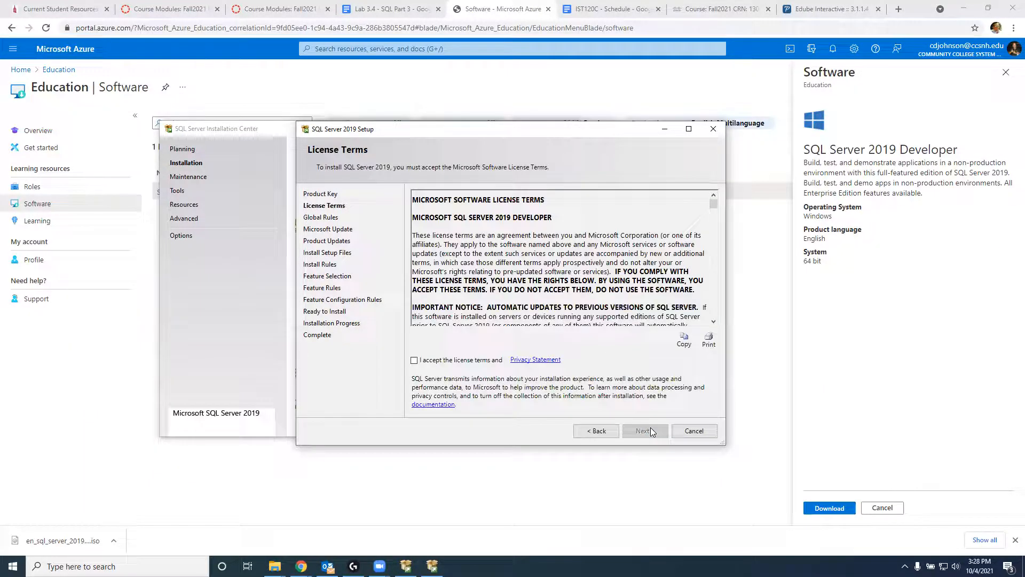
left_click(468, 361)
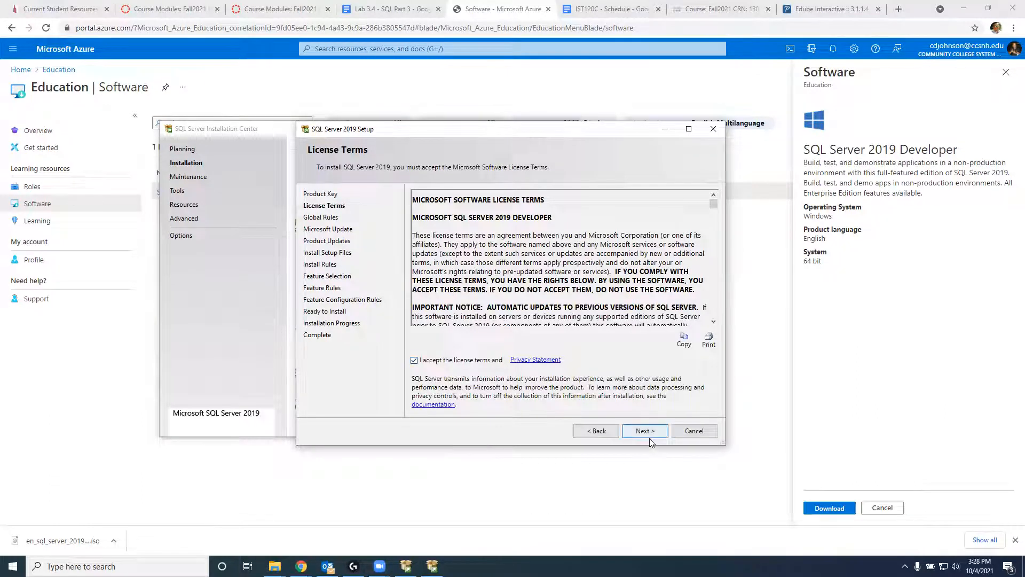
left_click(645, 431)
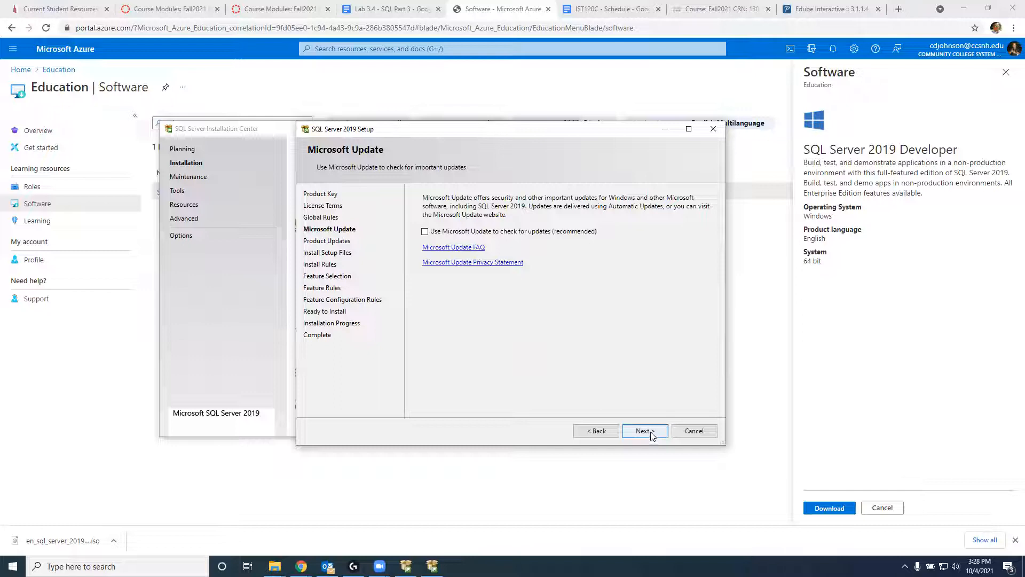
left_click(520, 233)
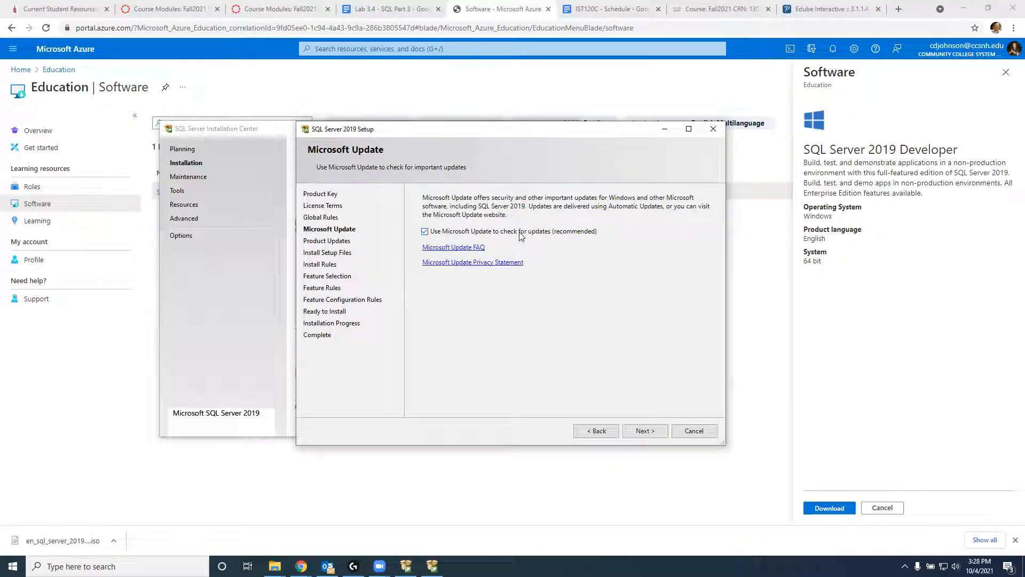
left_click(656, 431)
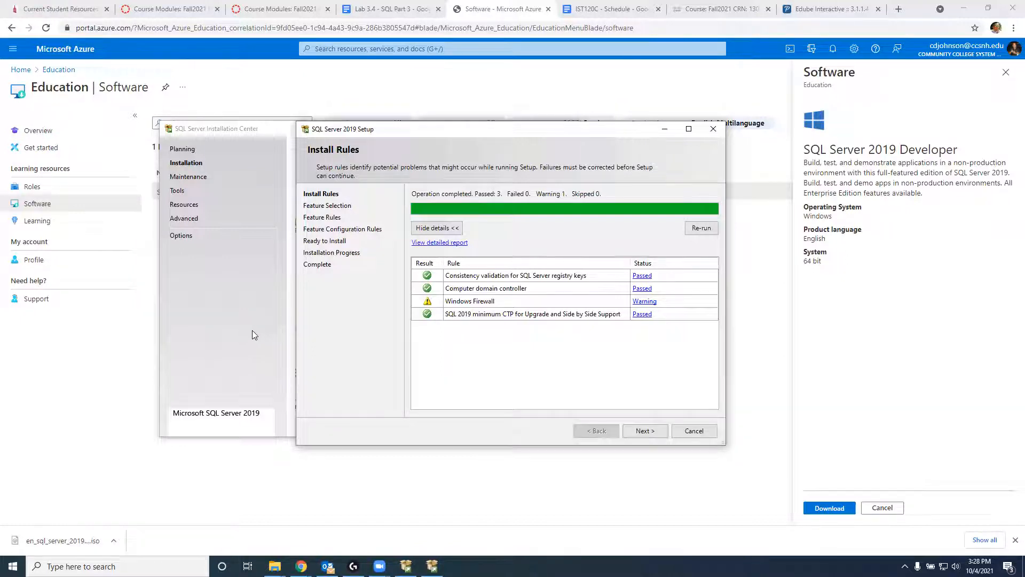
Step: Get past the install rules and select Database Engine Services on Feature Selection
left_click(631, 432)
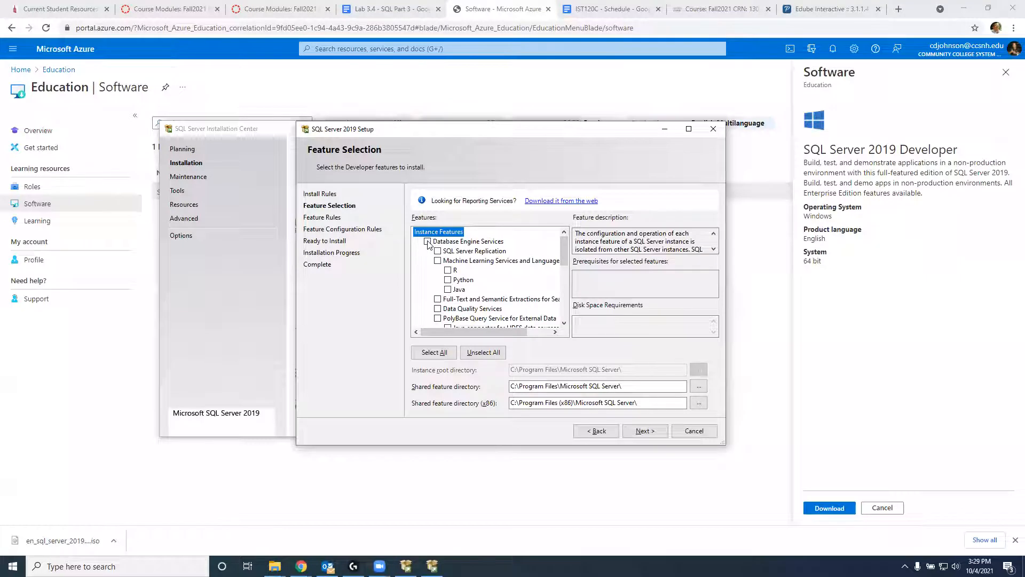
left_click(427, 242)
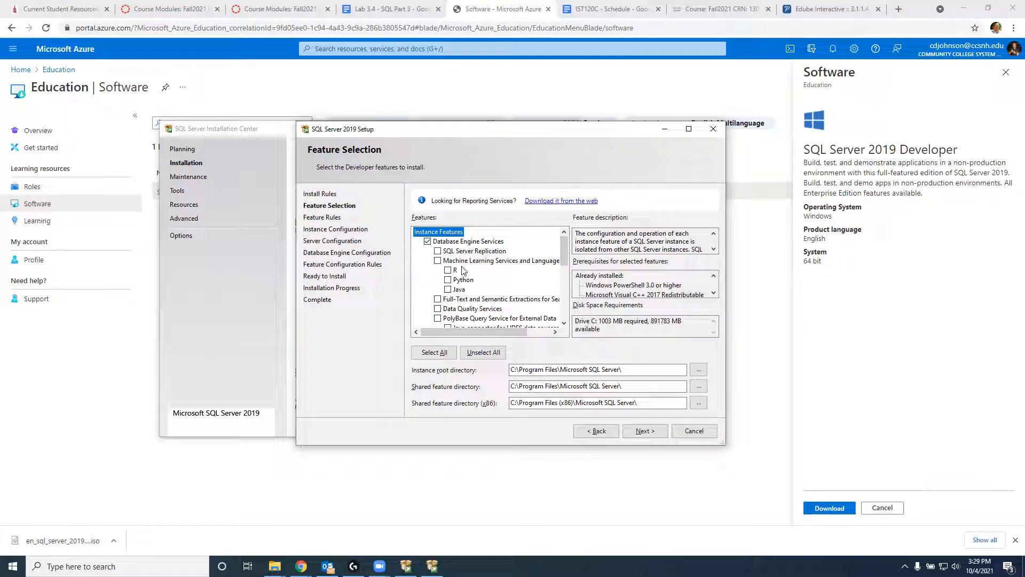
scroll(463, 269, "down", 1)
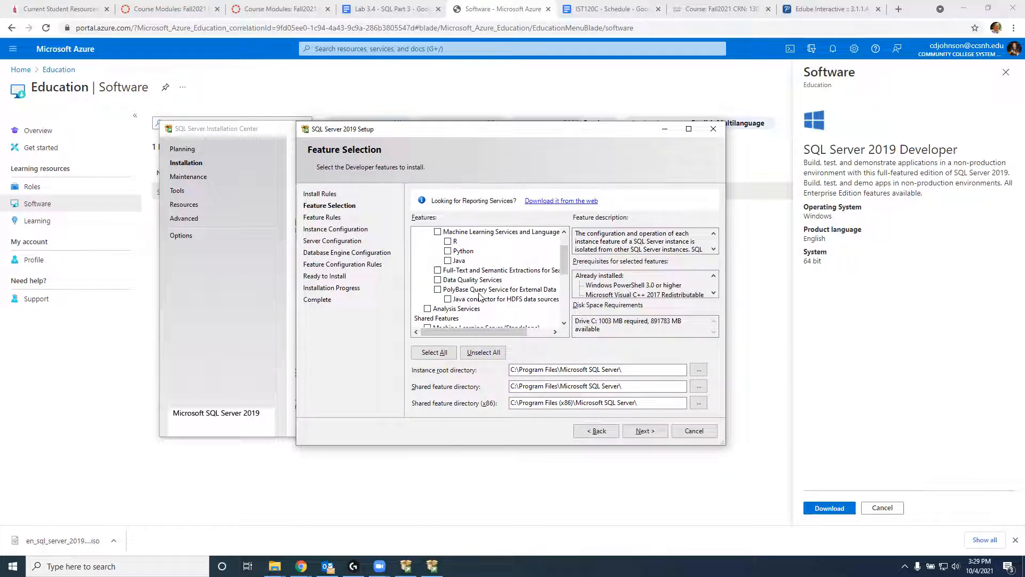
scroll(496, 296, "down", 5)
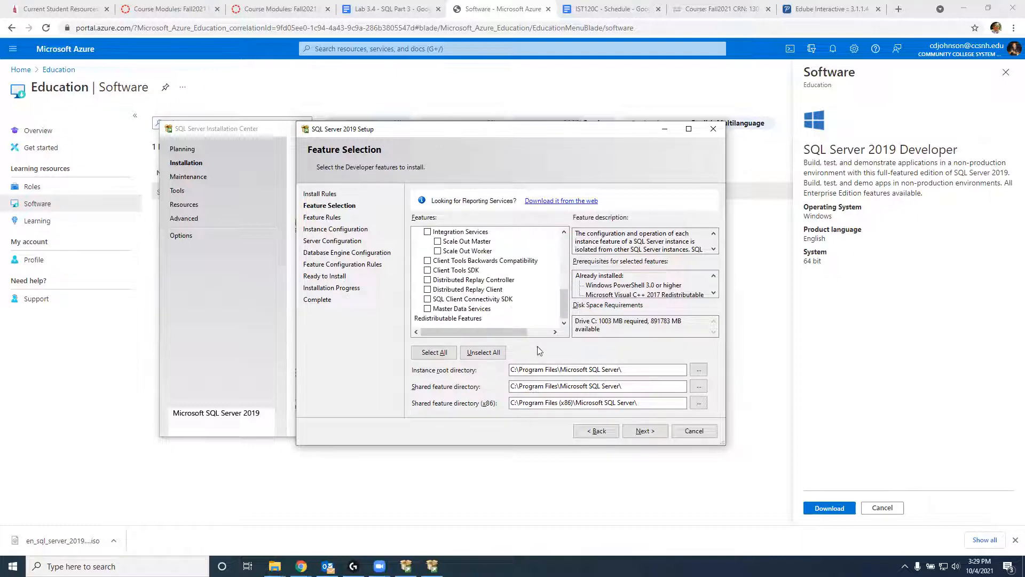
left_click(652, 431)
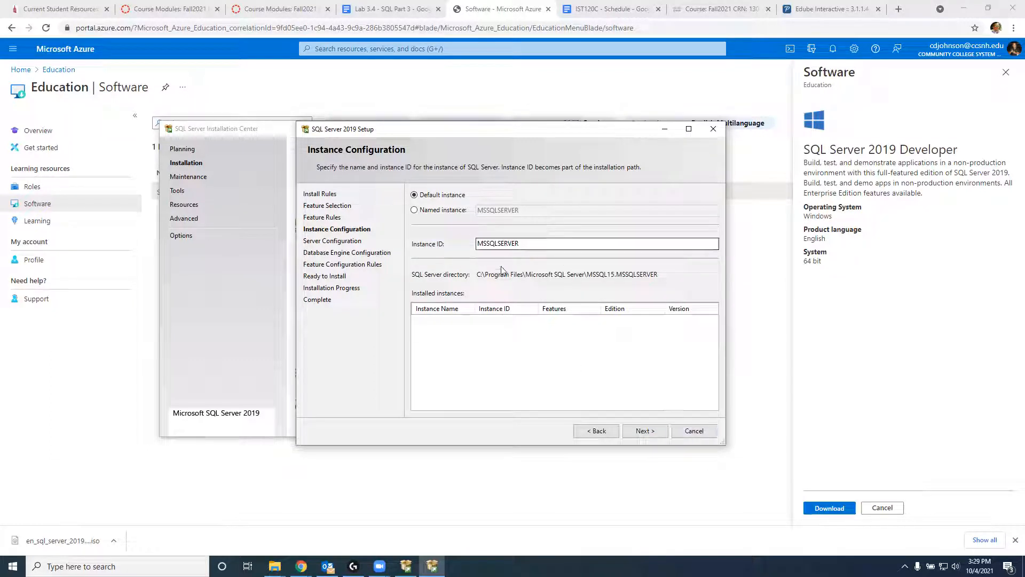
Step: Accept the default MSSQLSERVER instance and the default service accounts
left_click(662, 434)
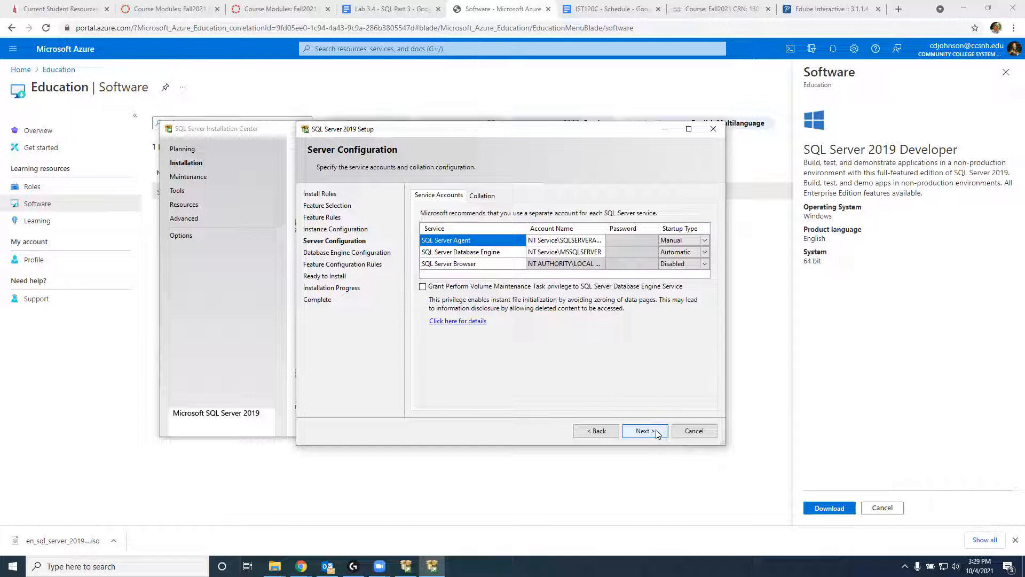
left_click(656, 430)
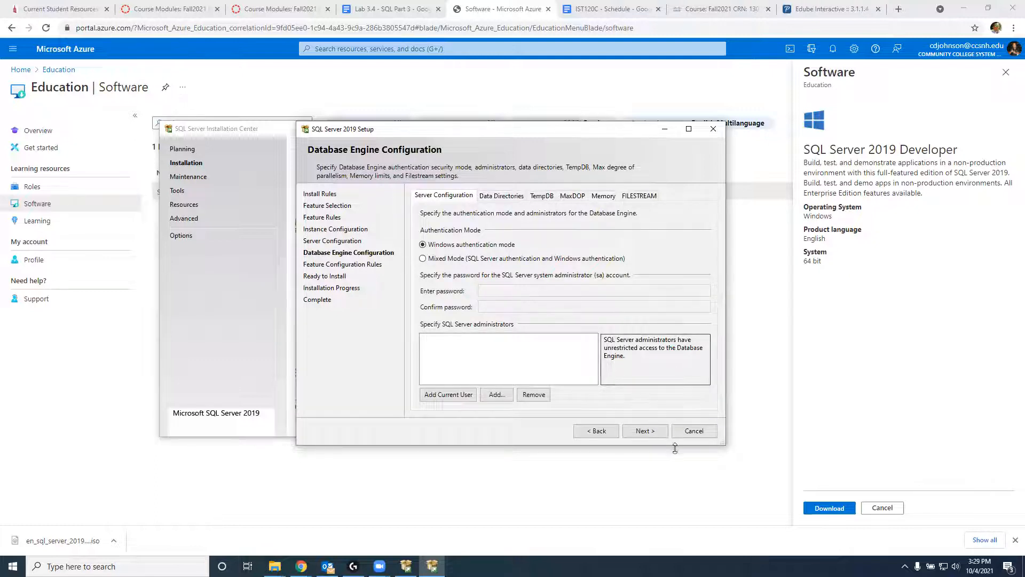
Step: Add the current Windows user as a SQL Server administrator and advance to Ready to Install
left_click(652, 436)
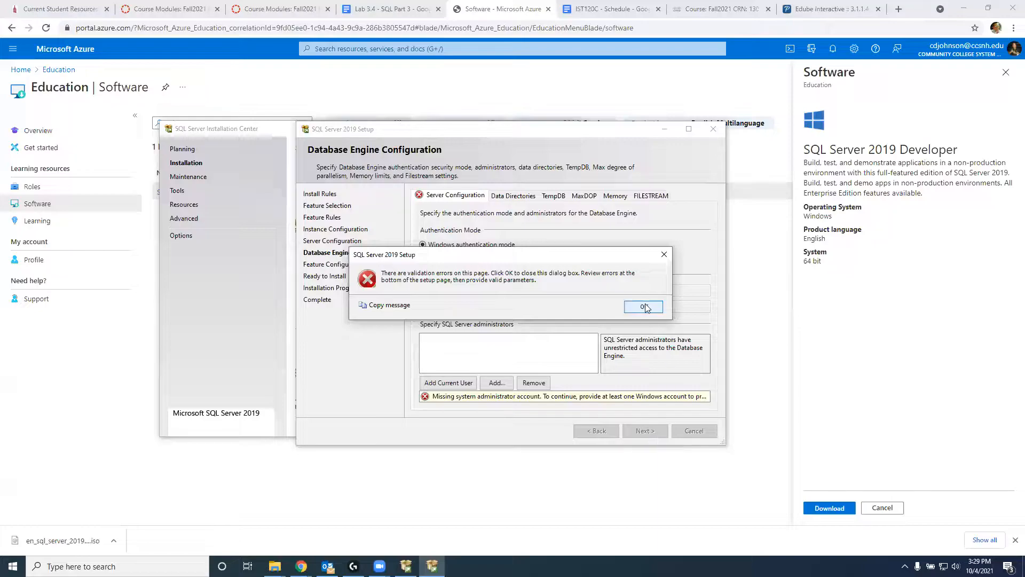
left_click(644, 307)
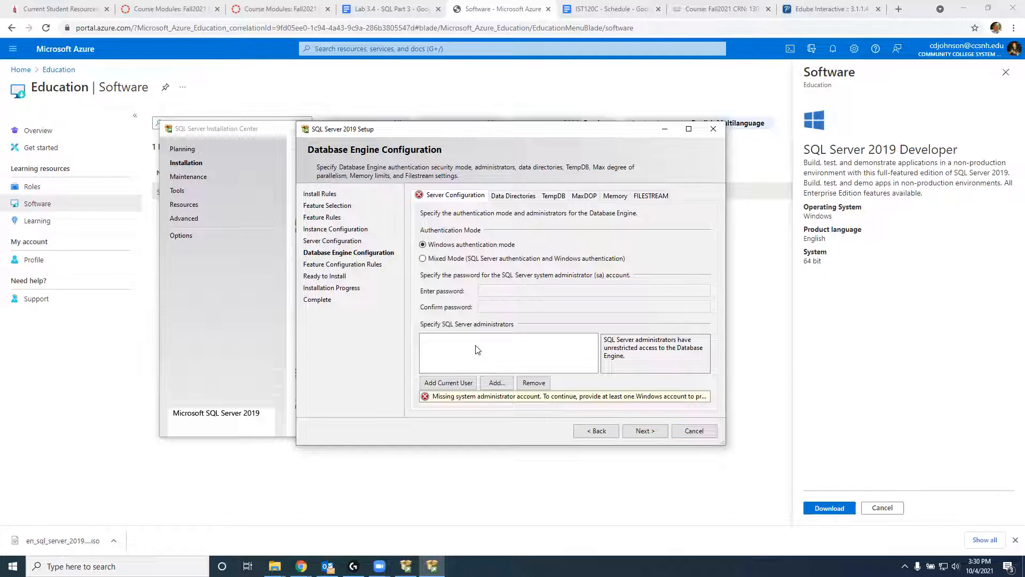
left_click(458, 383)
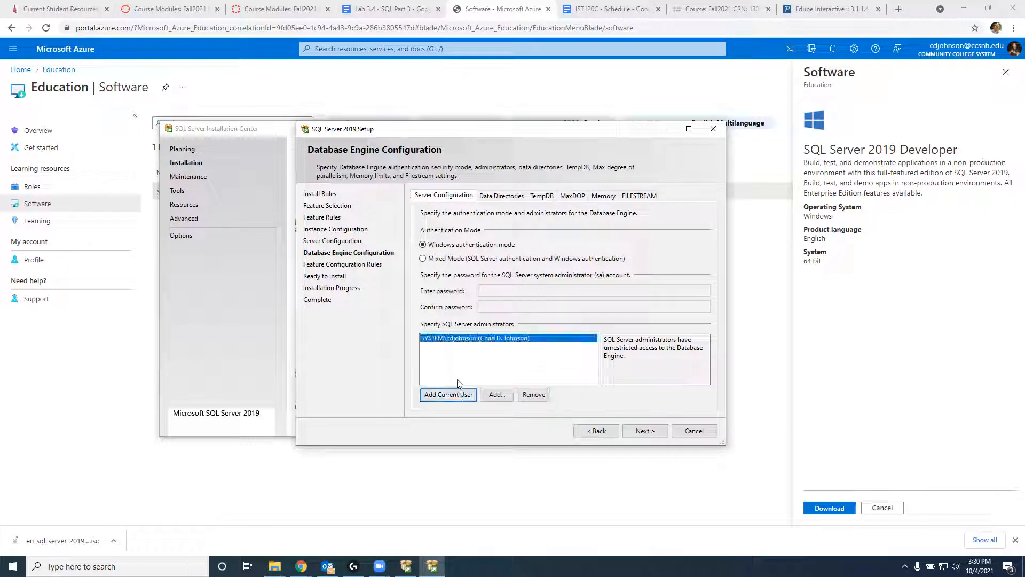
left_click(645, 431)
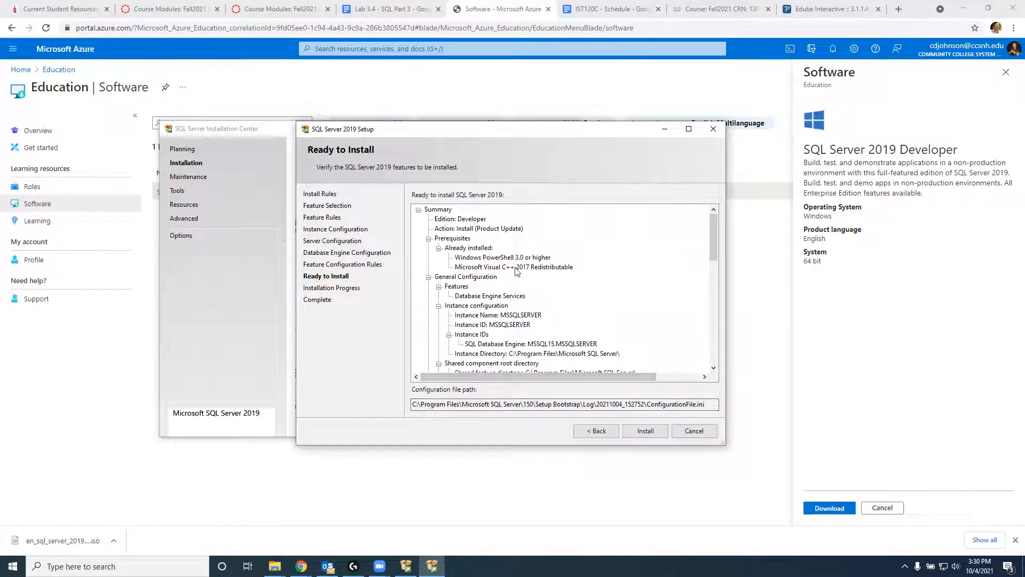
Step: Install SQL Server 2019 Developer with Database Engine Services, then close setup once complete
left_click(633, 436)
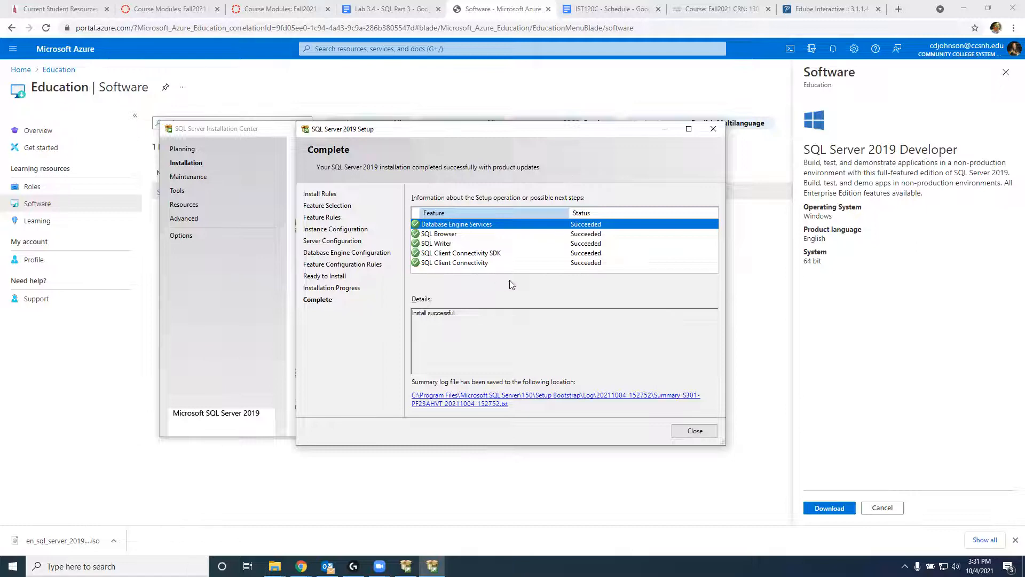
left_click(696, 431)
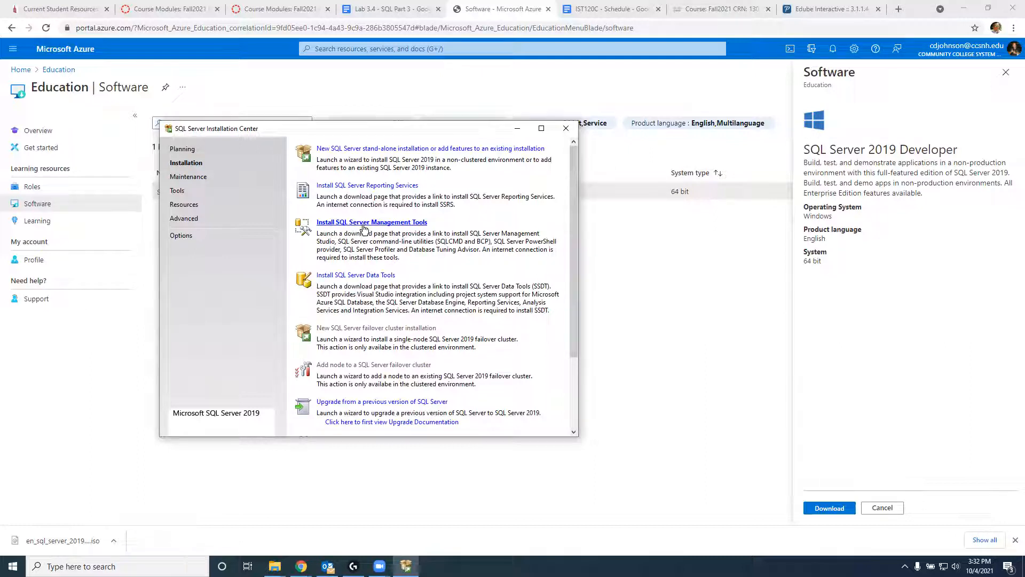
Step: Open the SSMS download page, then show the Downloads folder in File Explorer
left_click(398, 229)
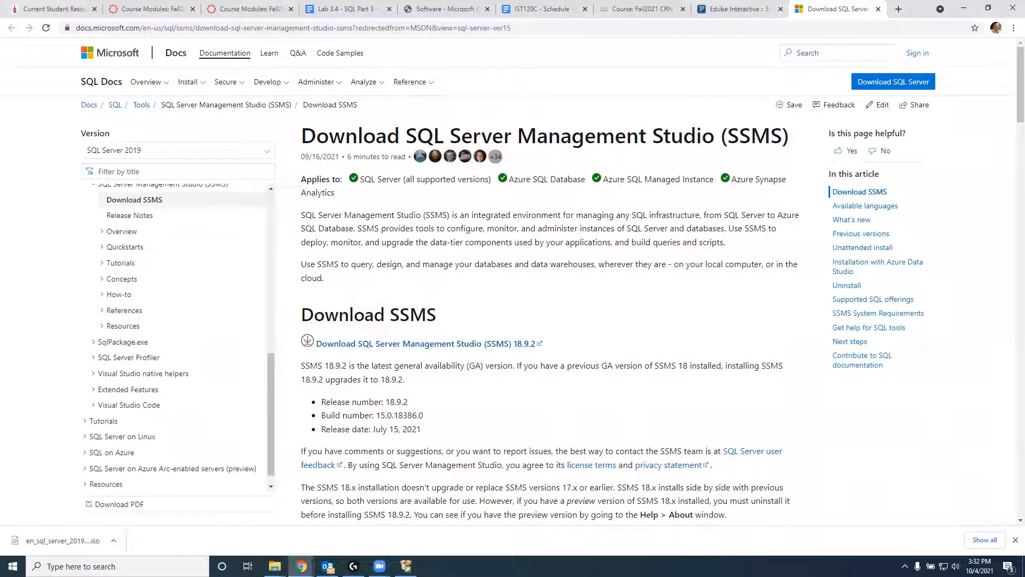
mouse_move(275, 566)
left_click(381, 516)
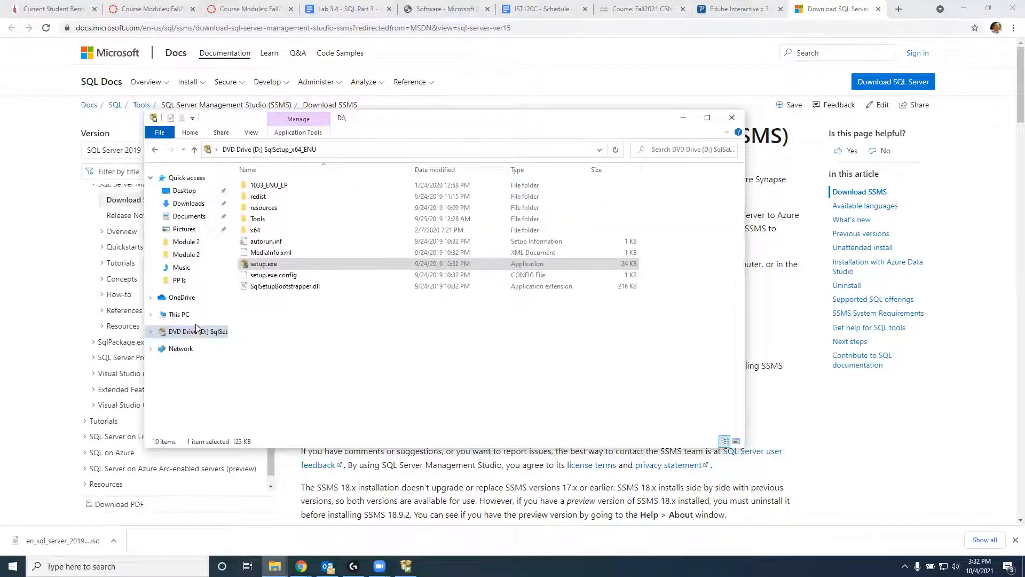
left_click(185, 203)
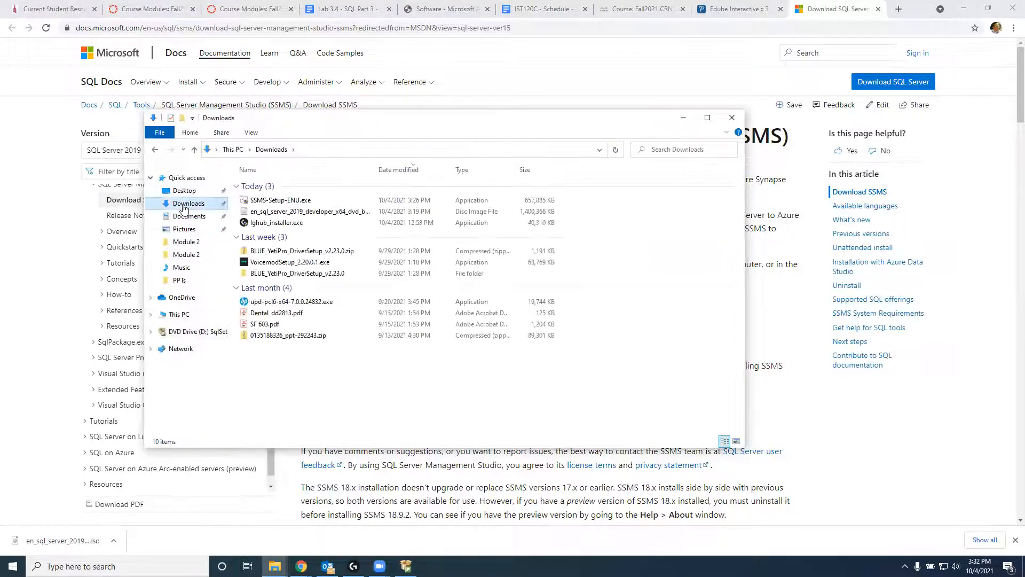
Step: Launch SSMS-Setup-ENU.exe with admin approval, eject the SQL Server disc, and minimize Explorer
double_click(283, 200)
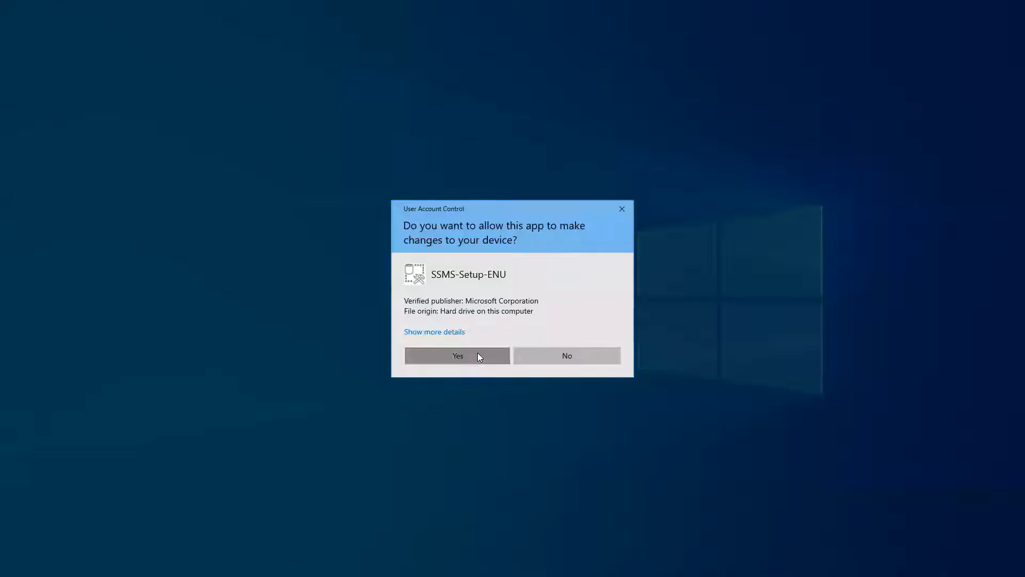
left_click(478, 352)
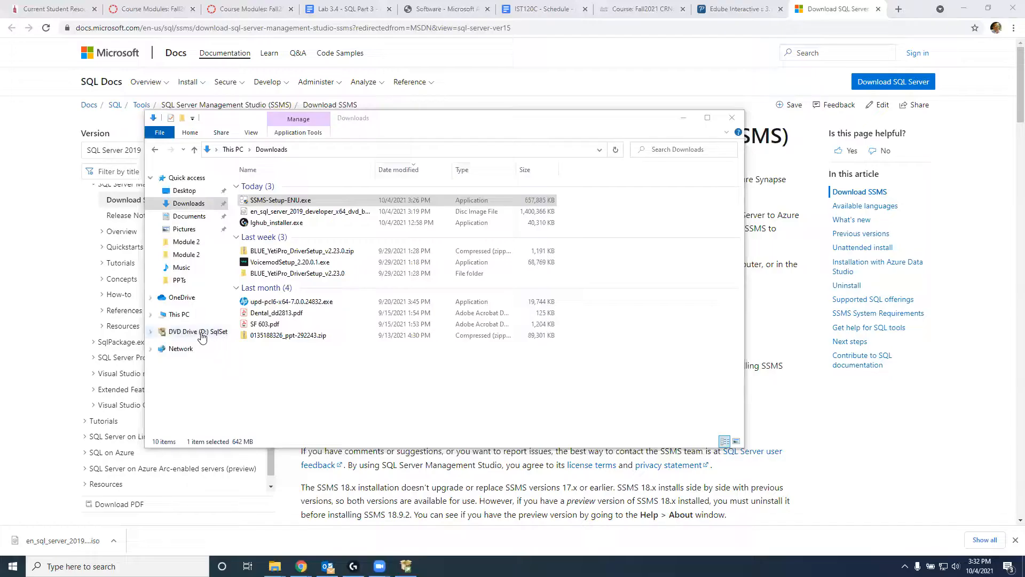
right_click(201, 336)
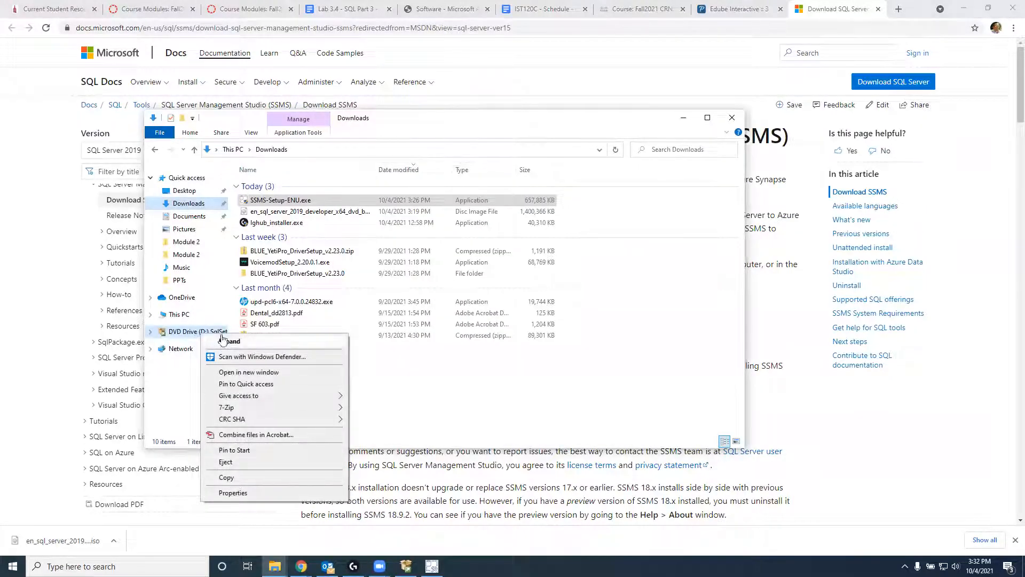
left_click(240, 462)
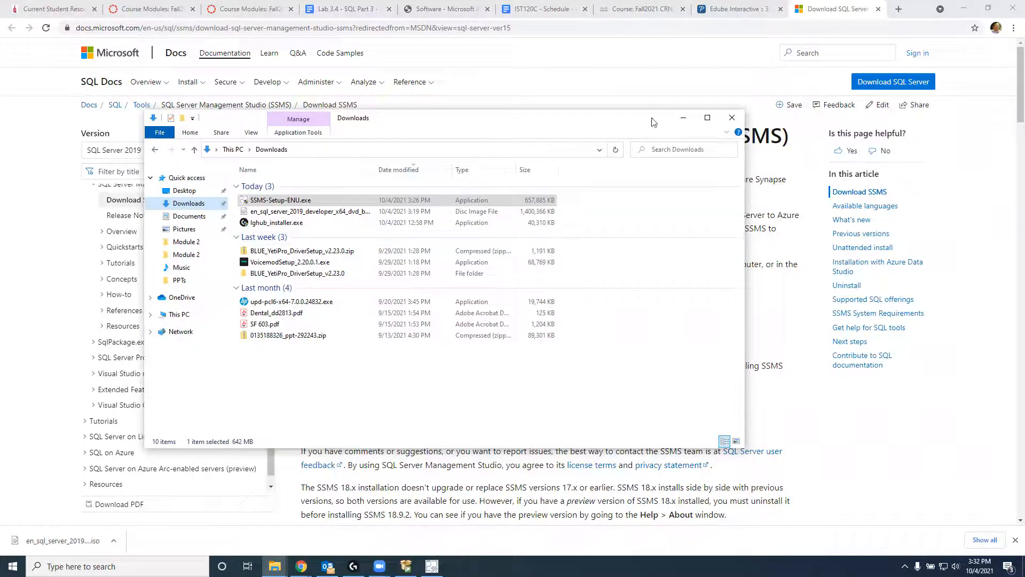
left_click(683, 117)
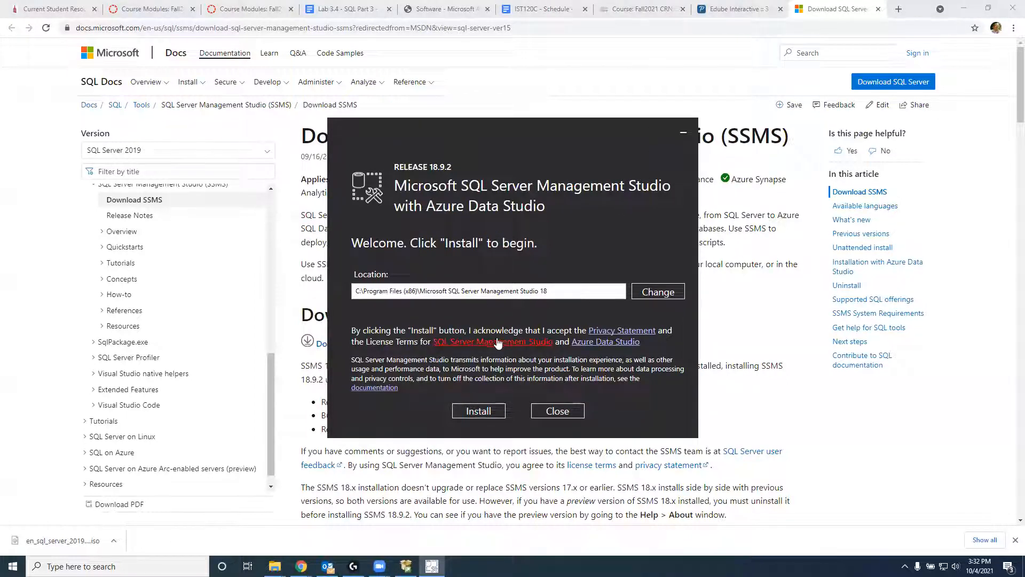
Step: Install SQL Server Management Studio 18.9.2 and close the installer after Setup Completed
left_click(482, 411)
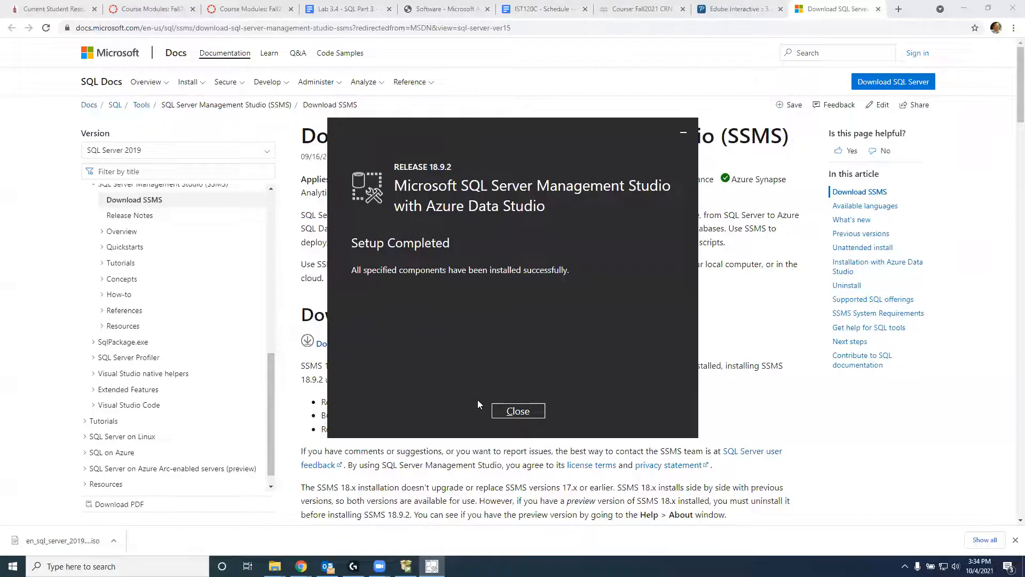
left_click(516, 410)
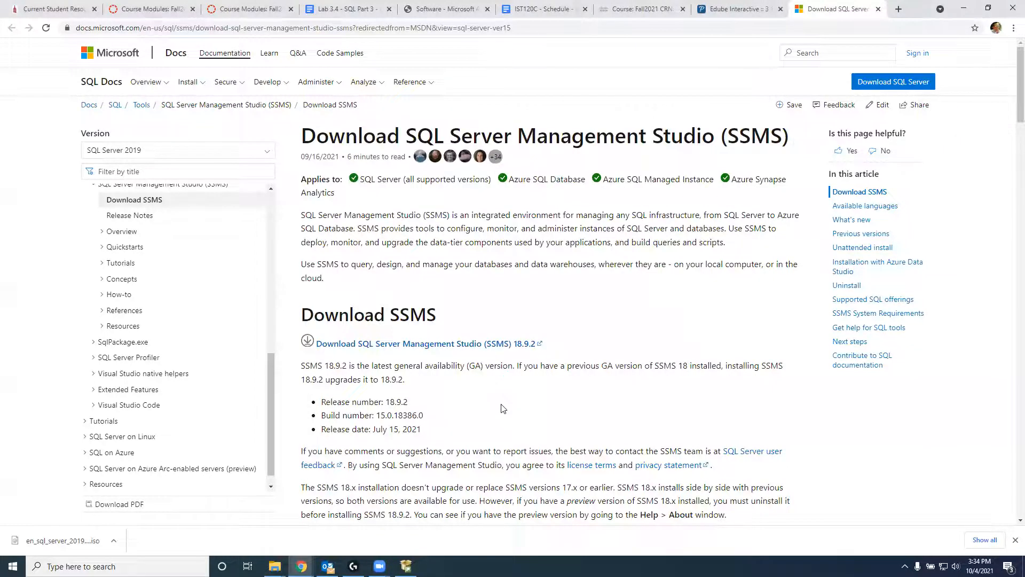
Step: Launch Microsoft SQL Server Management Studio 18 from the Microsoft SQL Server Tools 18 Start menu folder
left_click(13, 566)
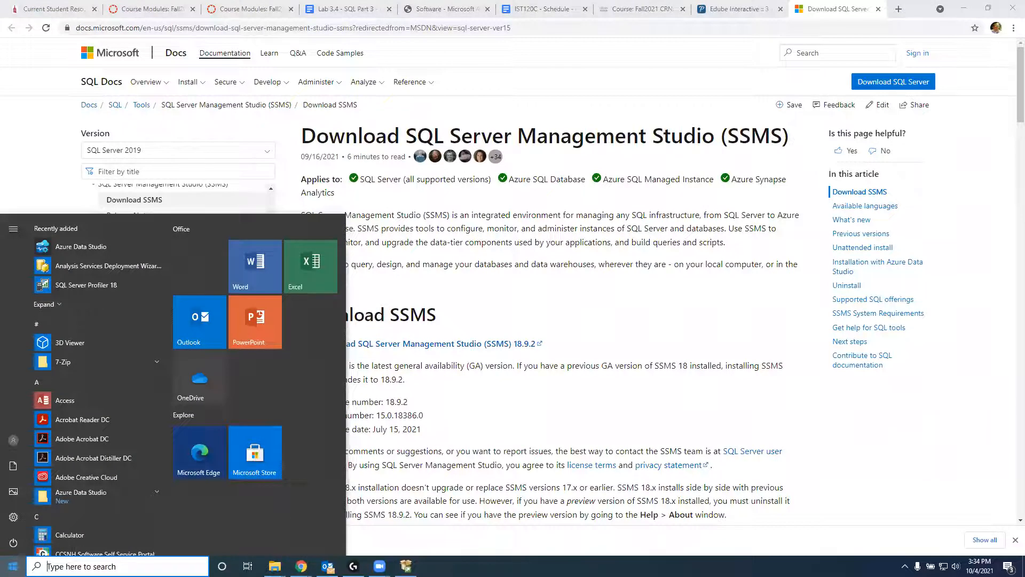
scroll(74, 475, "down", 15)
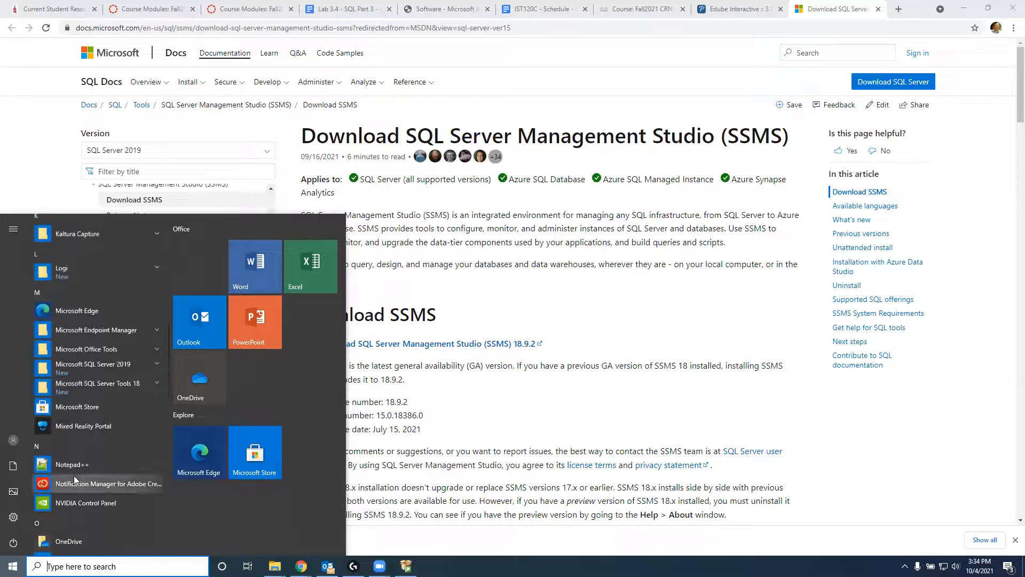
left_click(102, 369)
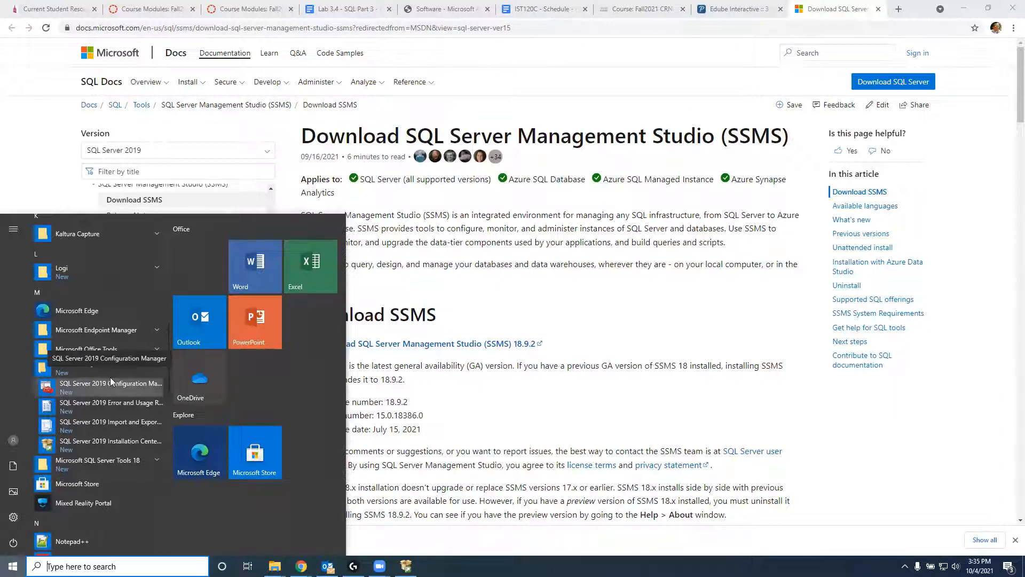
left_click(123, 466)
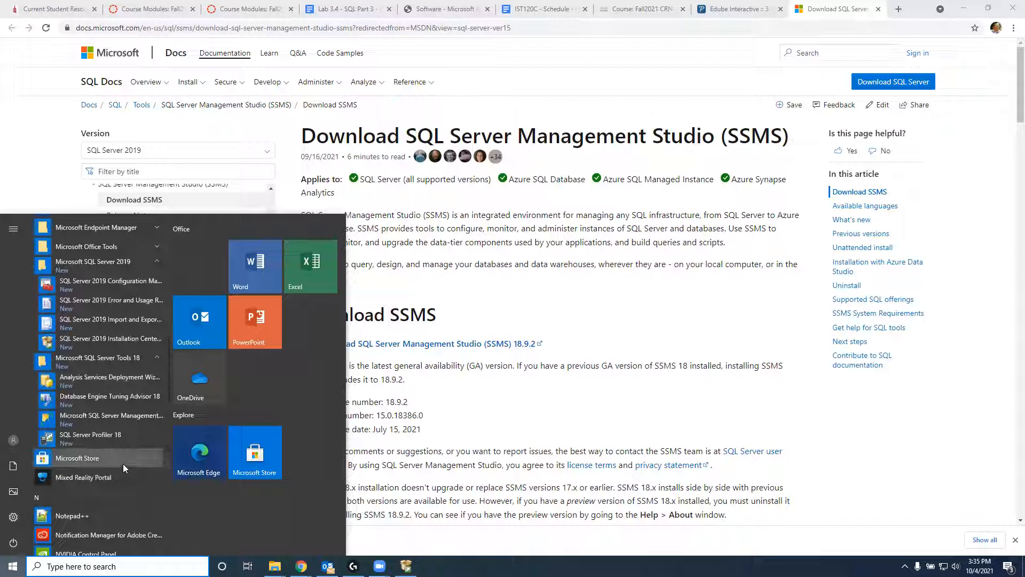
left_click(136, 414)
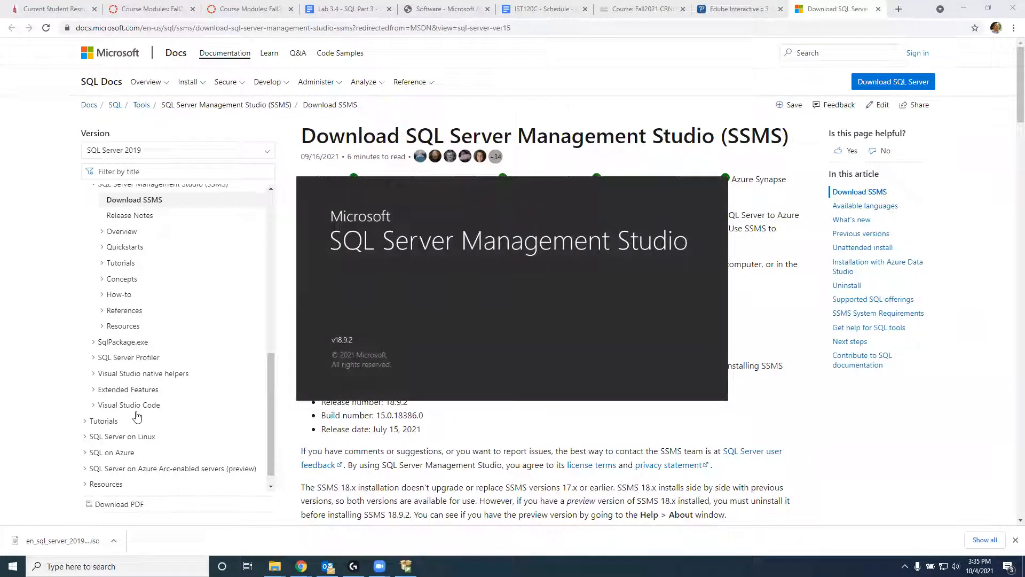
left_click(13, 566)
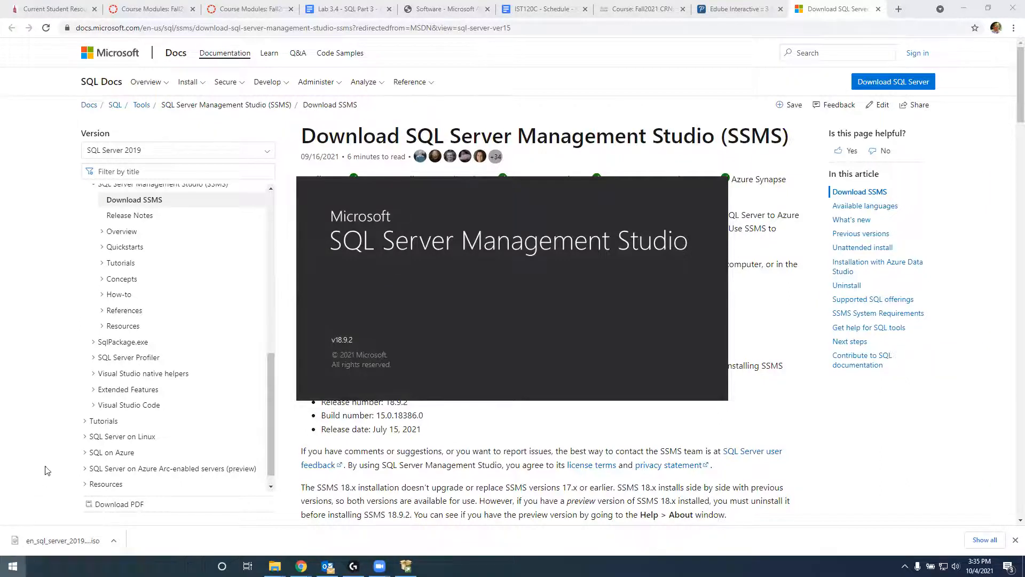
scroll(47, 467, "down", 6)
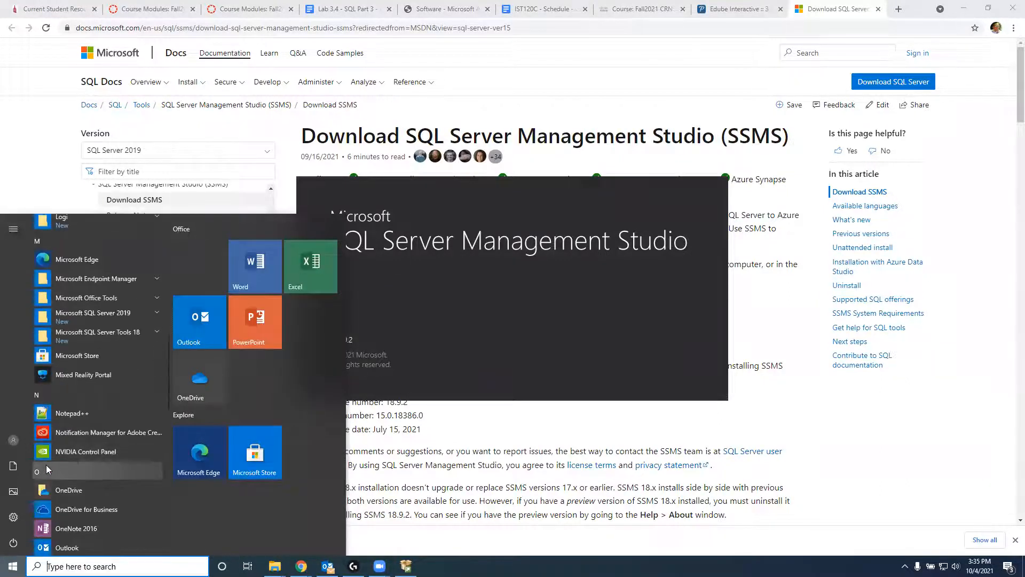
left_click(91, 338)
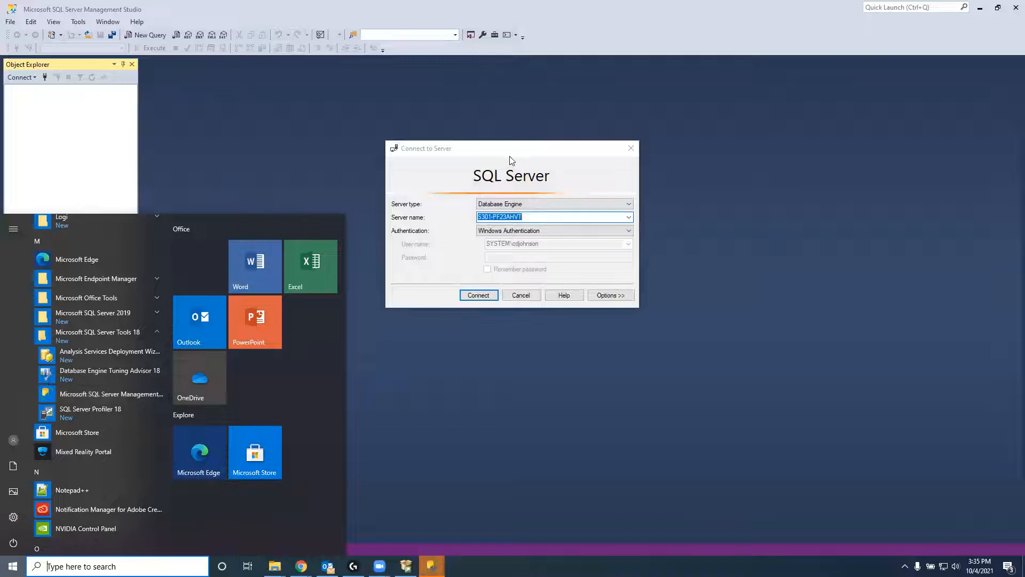
Step: Connect to the local SQL Server instance and bring up the Databases folder's context menu
left_click(513, 157)
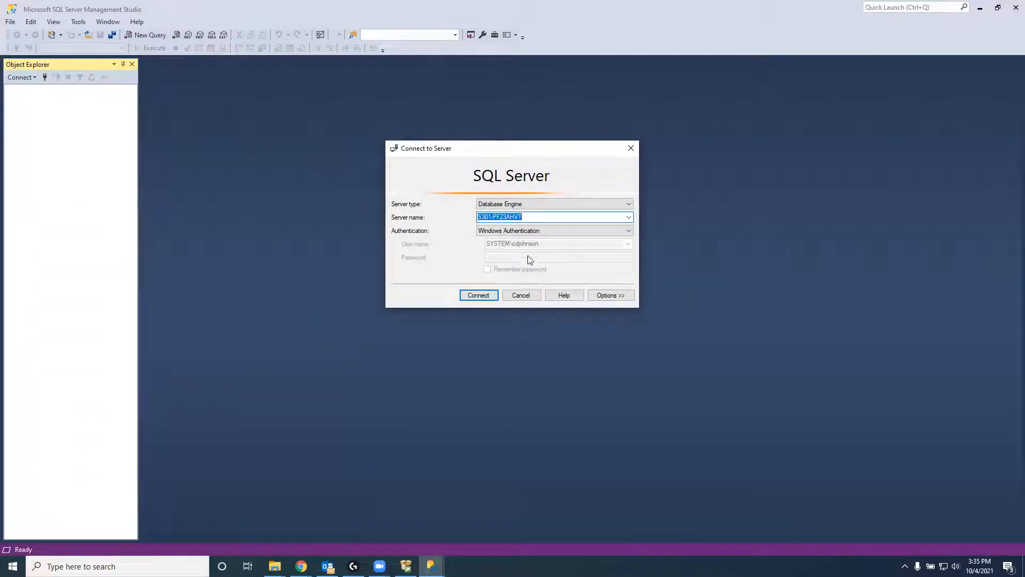
left_click(483, 295)
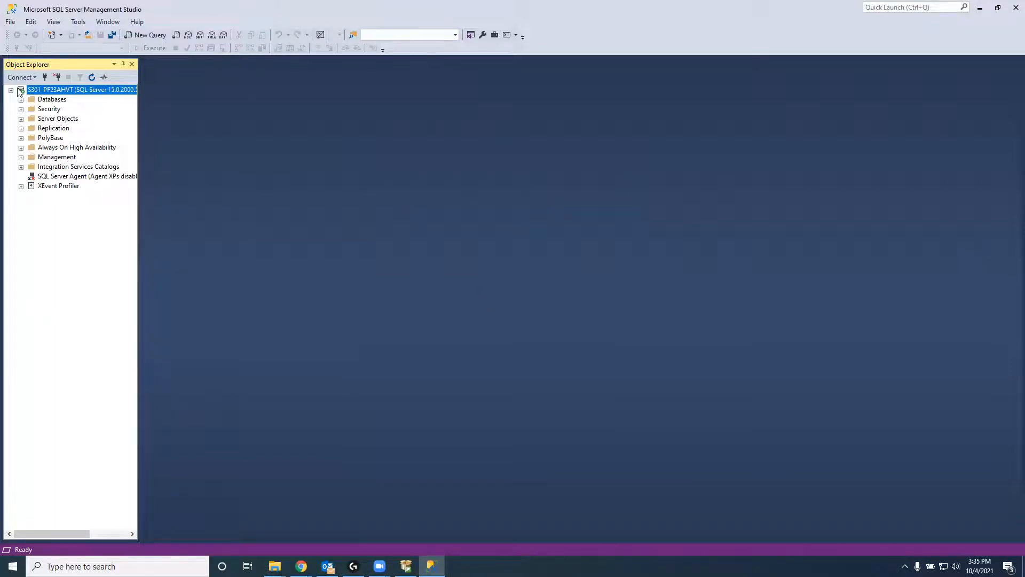
left_click(53, 100)
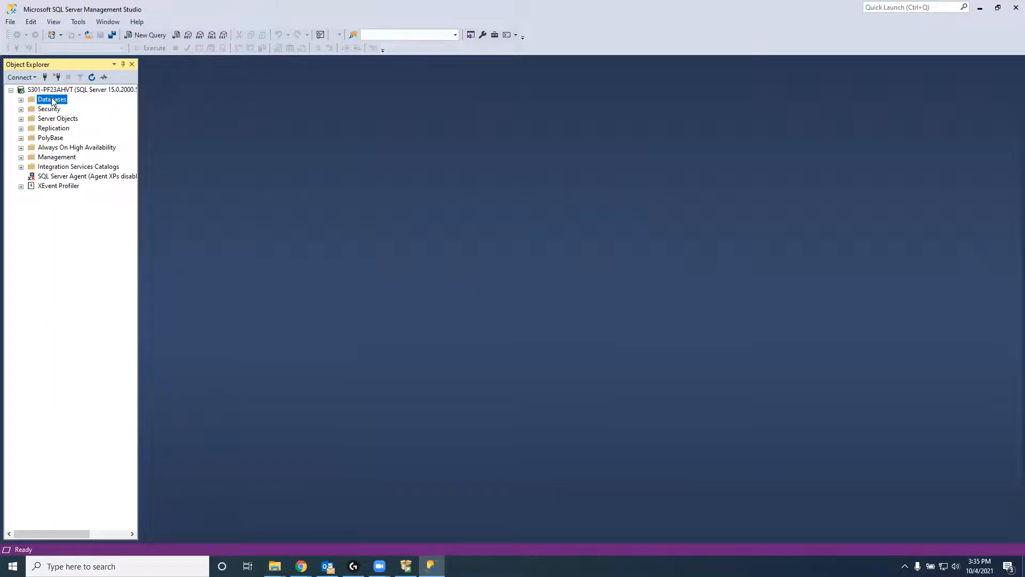
left_click(22, 100)
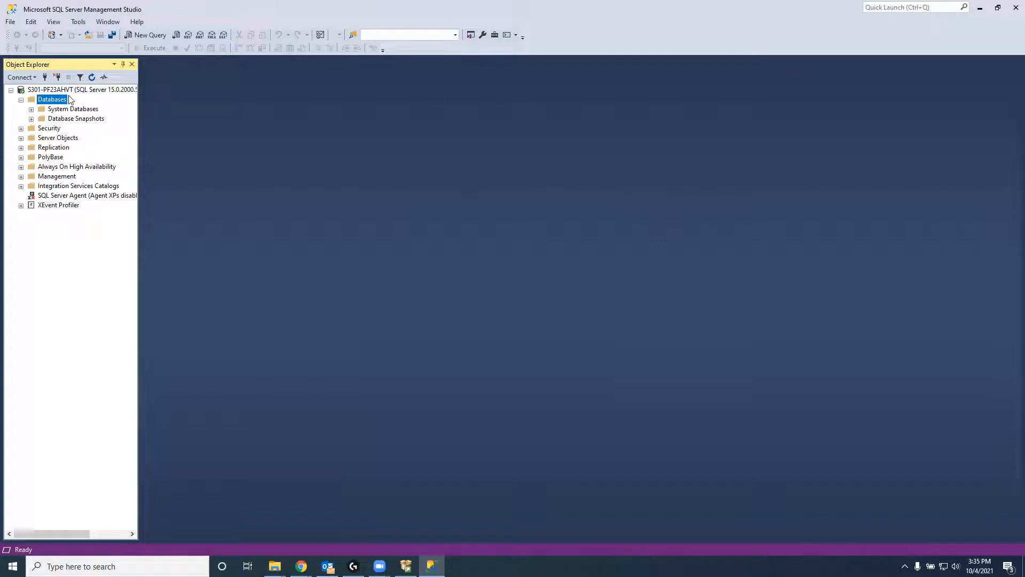
right_click(58, 100)
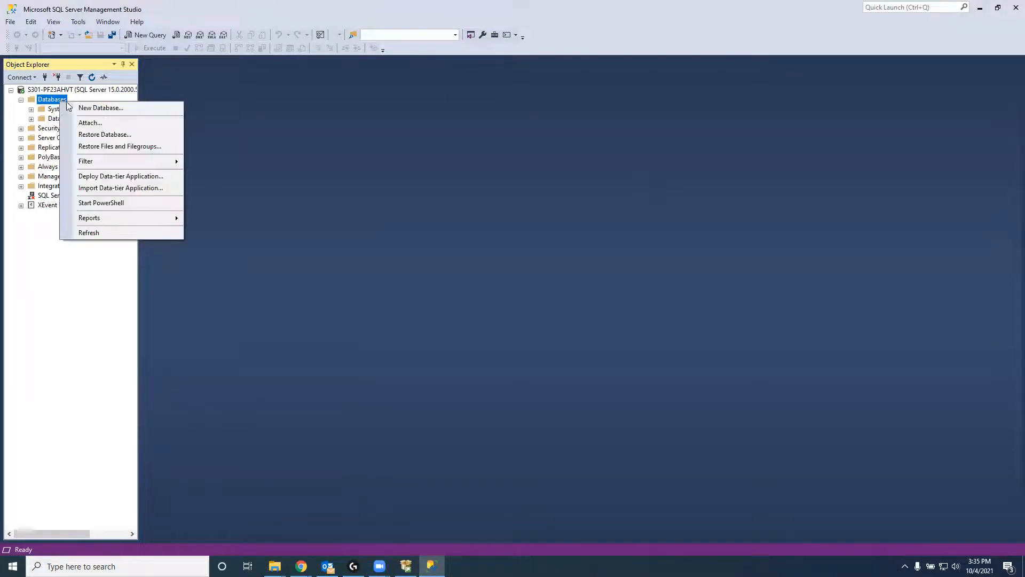
Step: Create a database named Test with default data and log files
left_click(84, 107)
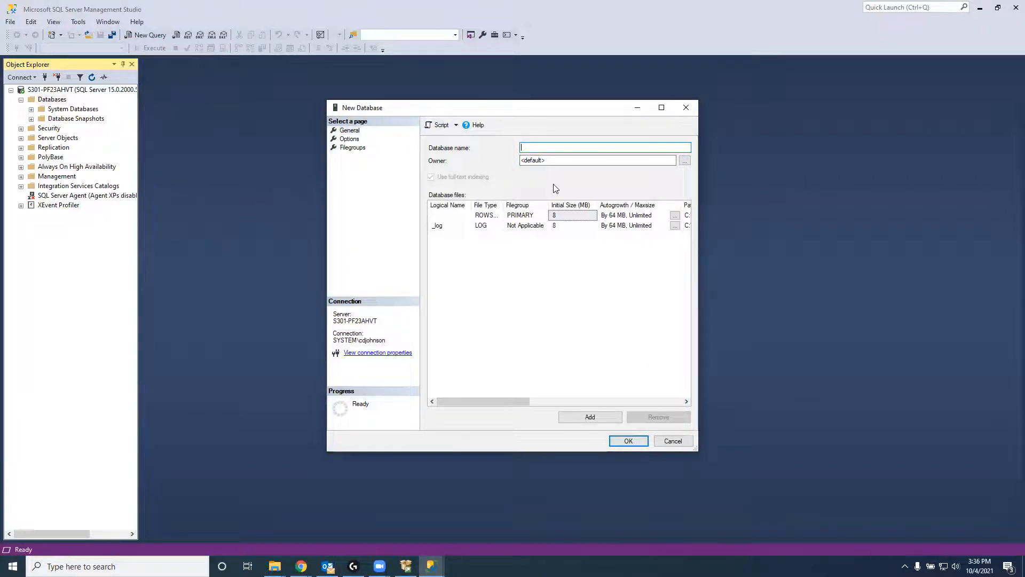
type("Test")
left_click(626, 442)
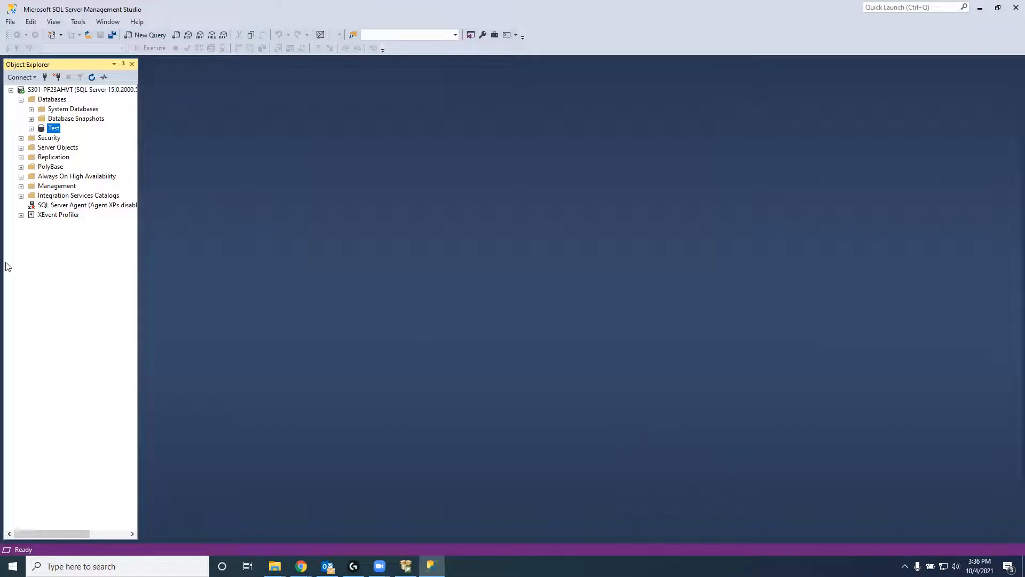
Step: Expand the Test database and its Tables folder in Object Explorer
left_click(31, 129)
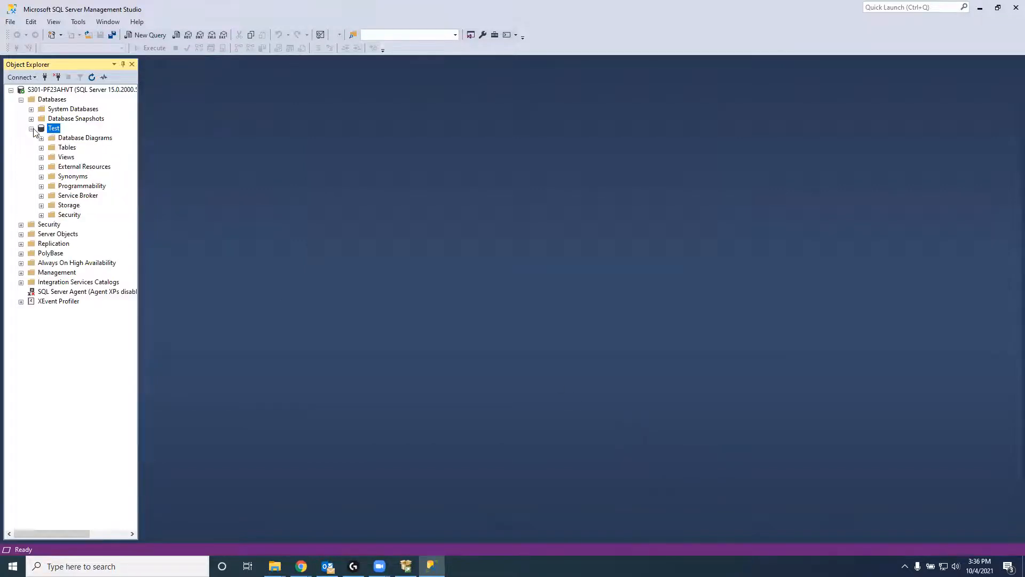
left_click(41, 147)
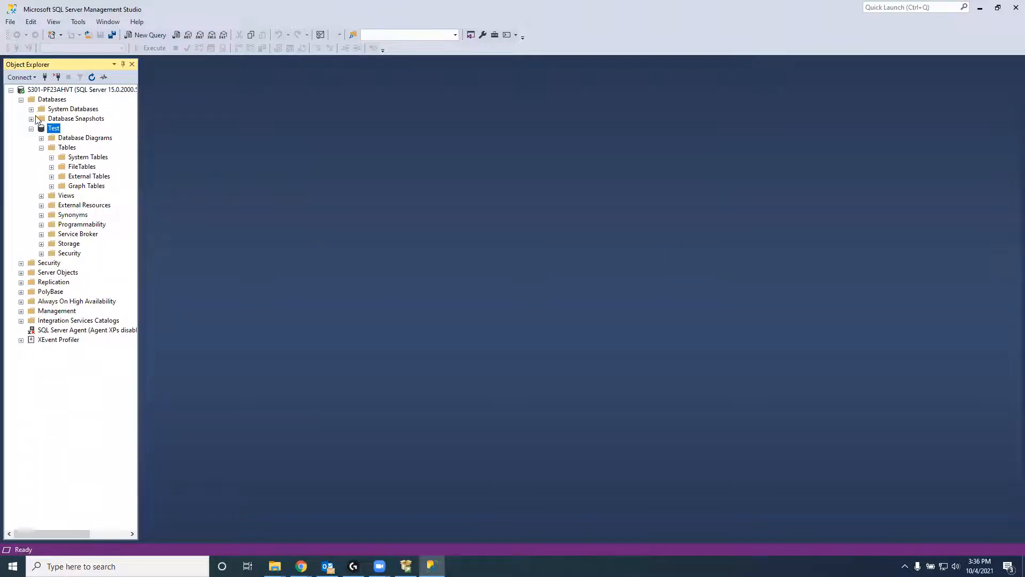
right_click(53, 131)
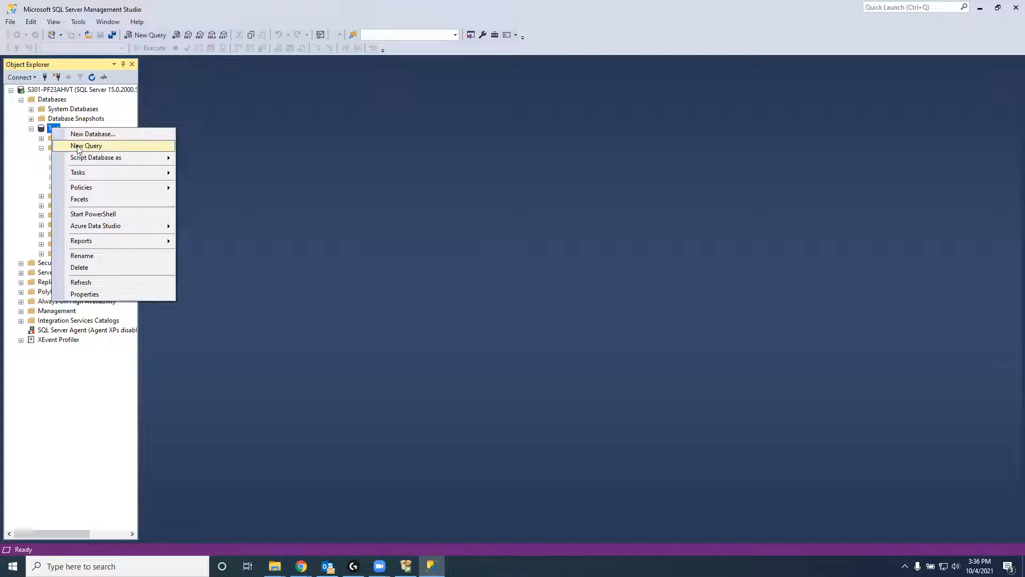
mouse_move(87, 156)
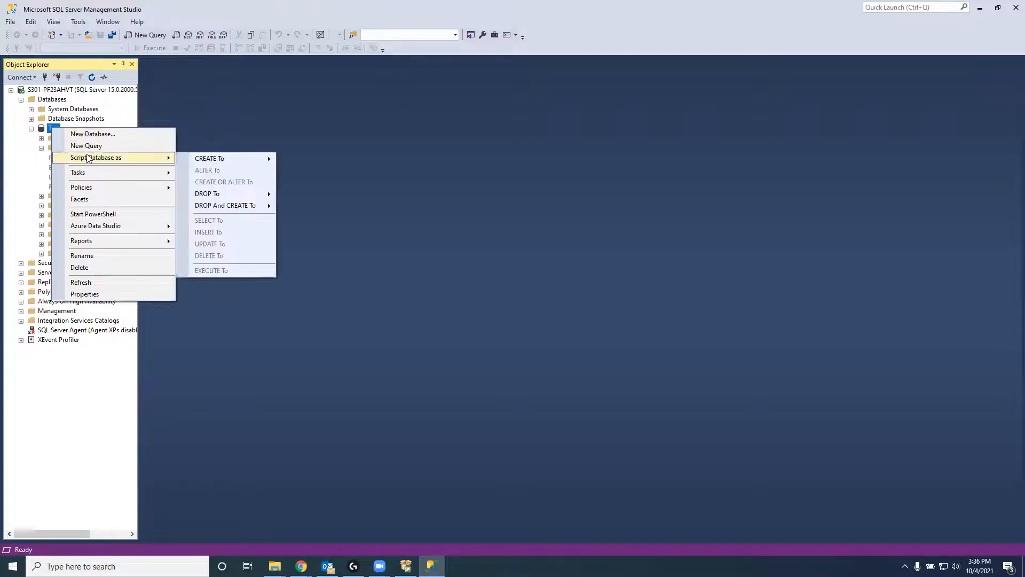
key("Escape")
key("Escape")
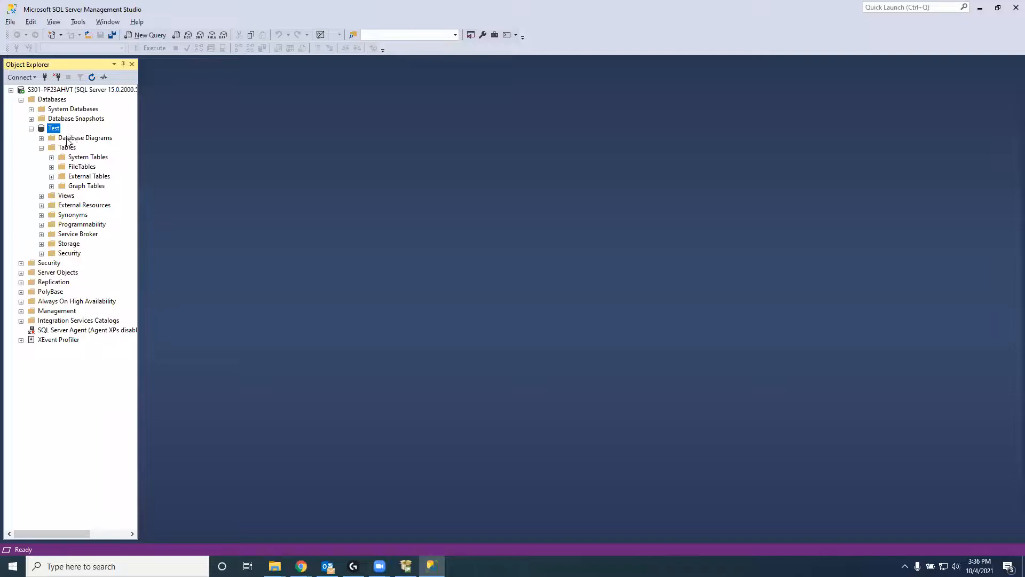
Step: Start a new table design from the Tables folder's New > Table option
key("Down")
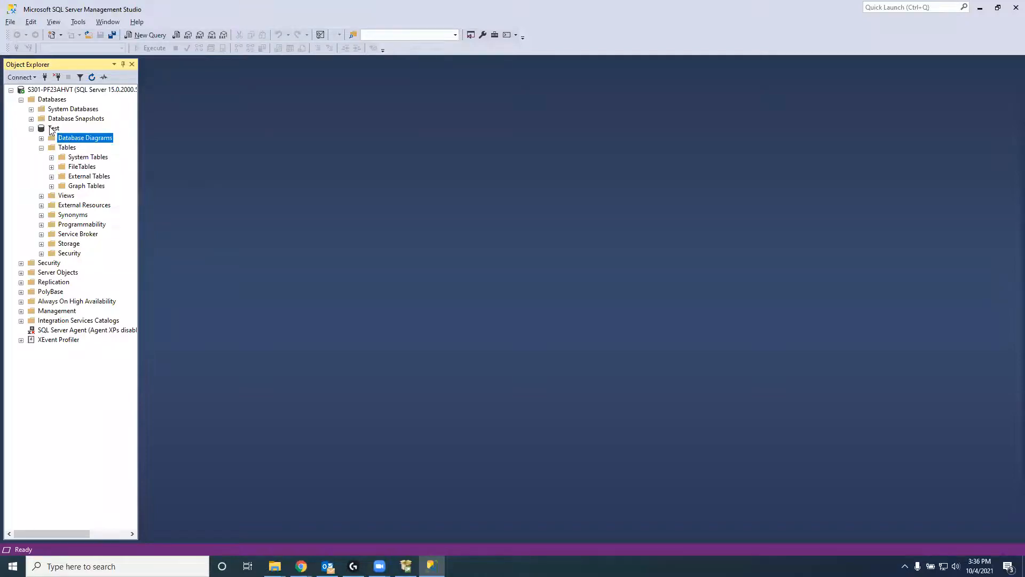
left_click(59, 147)
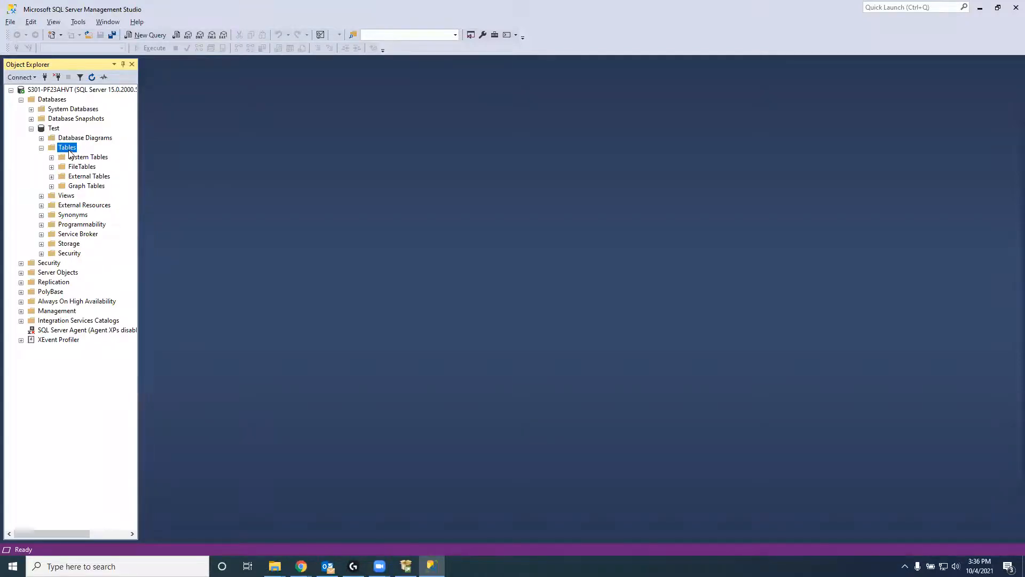
left_click(67, 157)
left_click(61, 152)
right_click(63, 152)
mouse_move(129, 153)
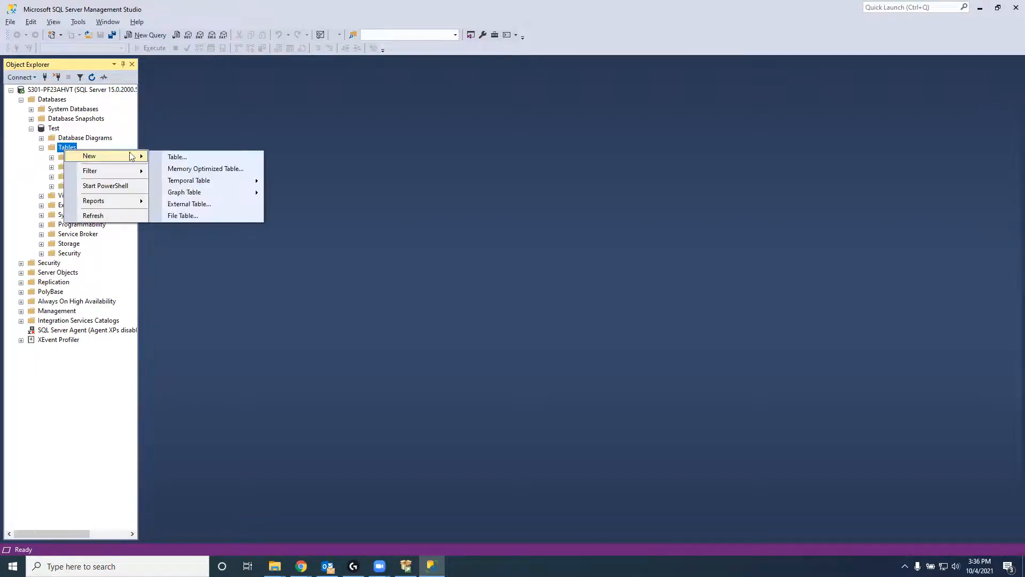
left_click(165, 156)
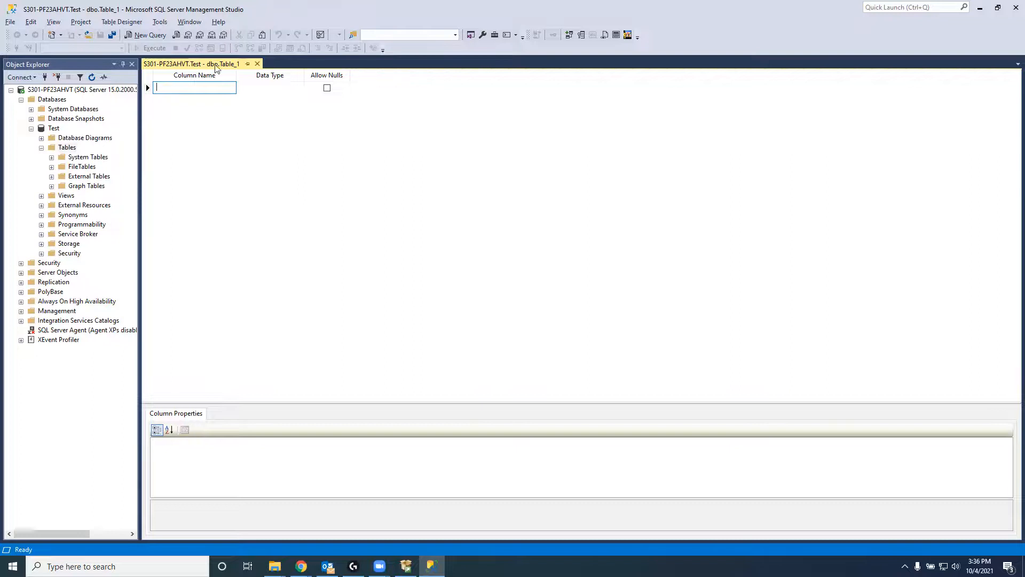
Step: Type 'select stuff', 'from tables', 'where conditions' on three lines in a new query
left_click(141, 35)
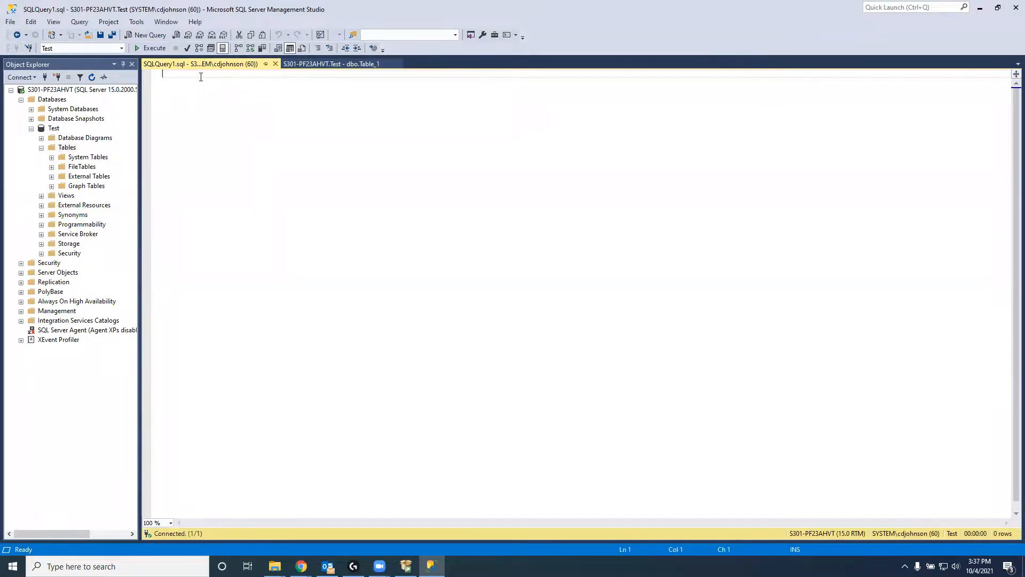
type("select")
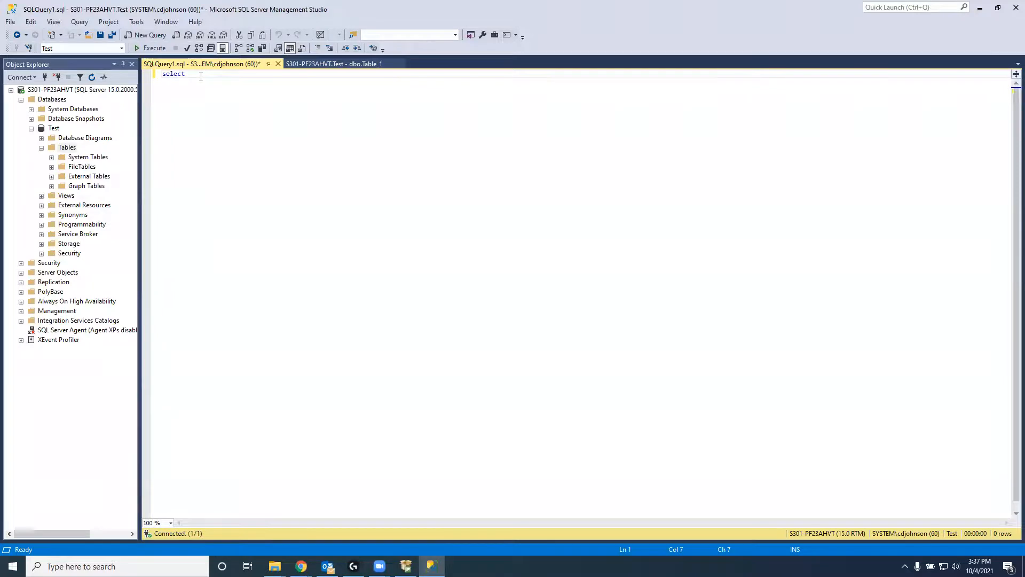
type(" stuff")
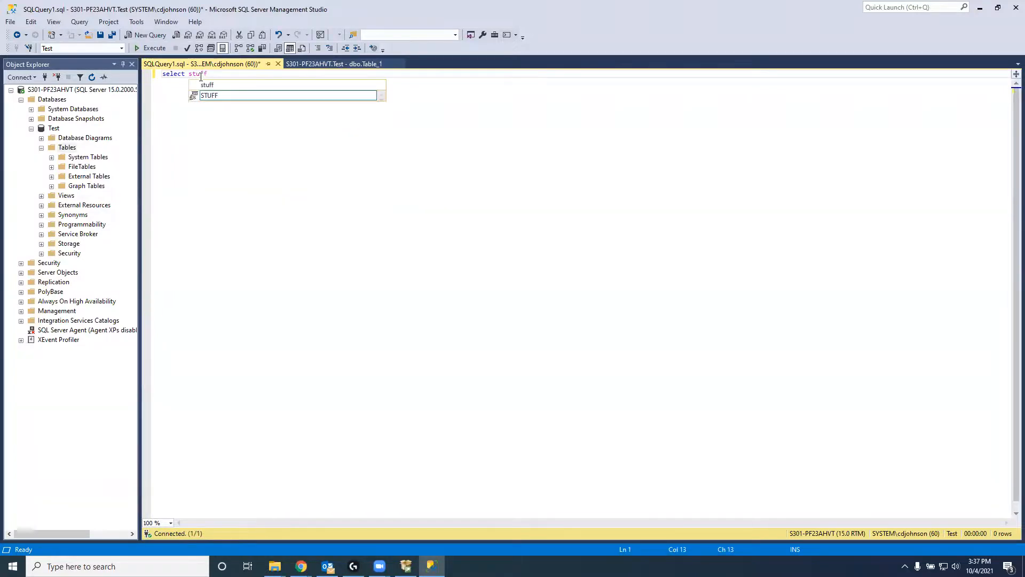
key("Escape")
type("from tables")
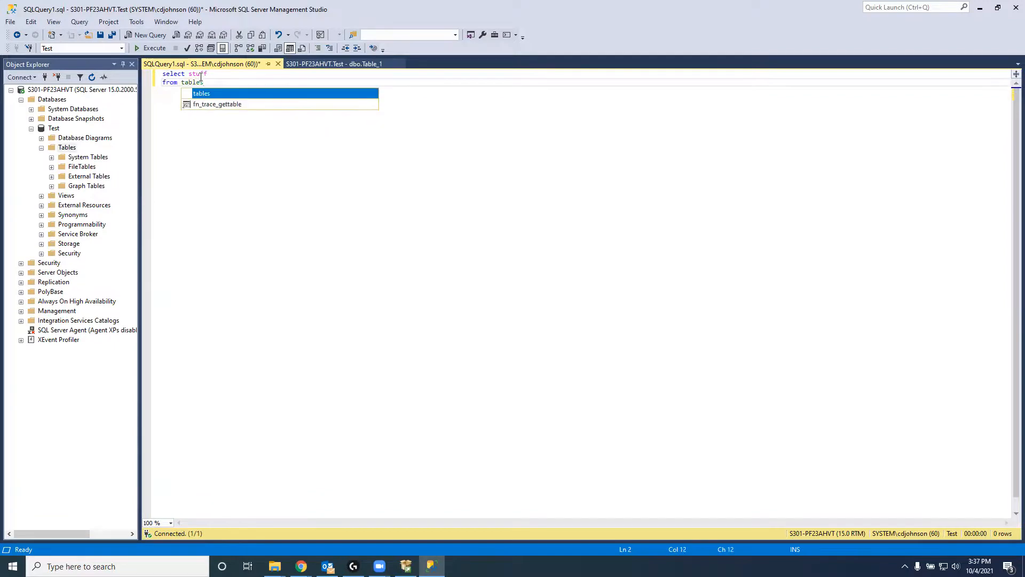
key("Return")
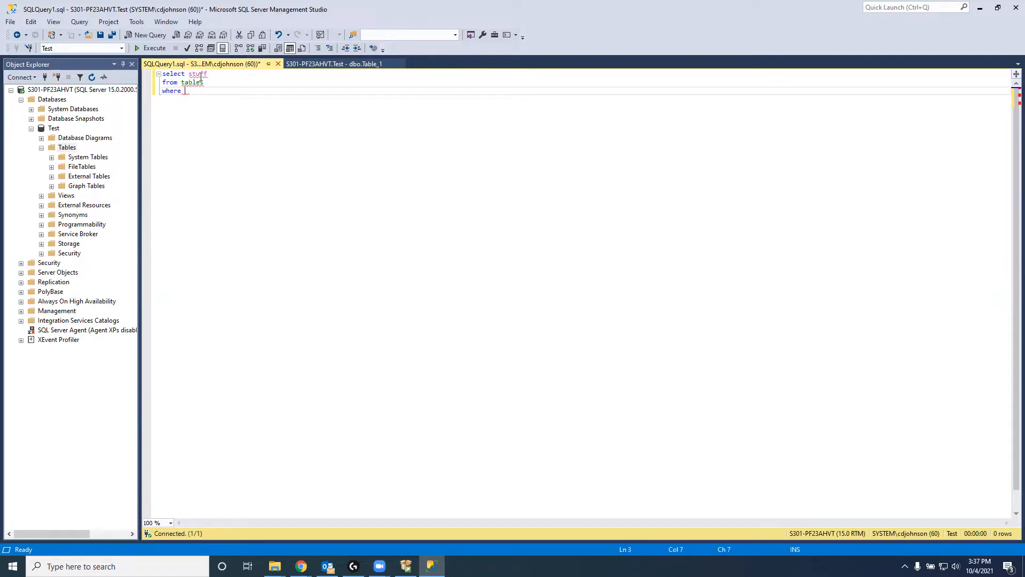
type("where co")
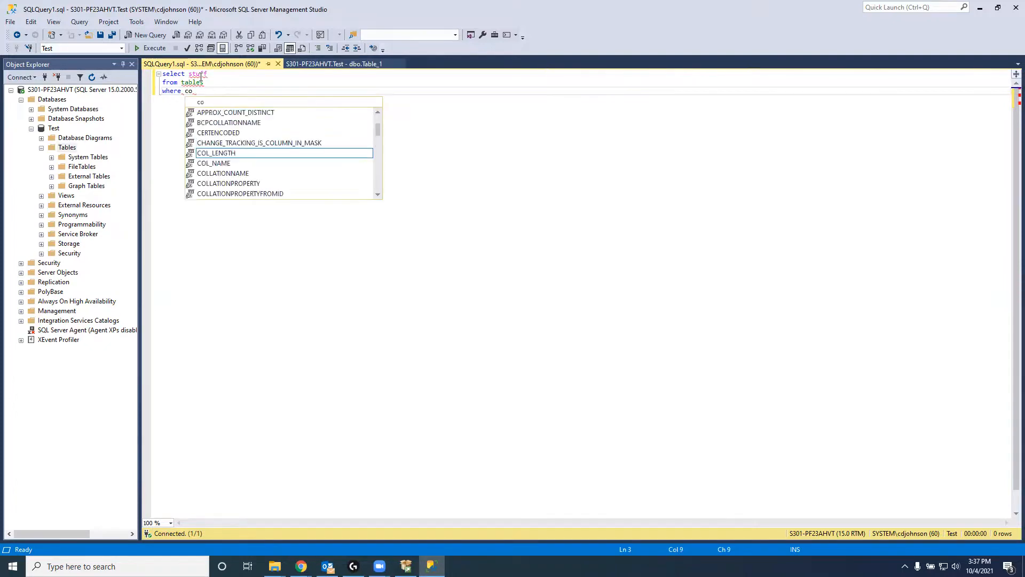
type("nditions")
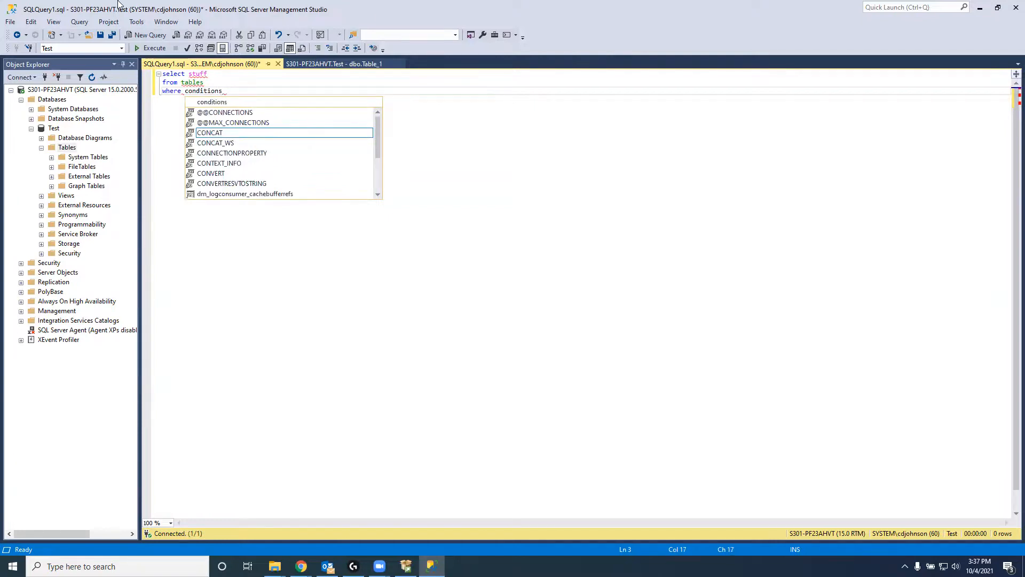
key("Escape")
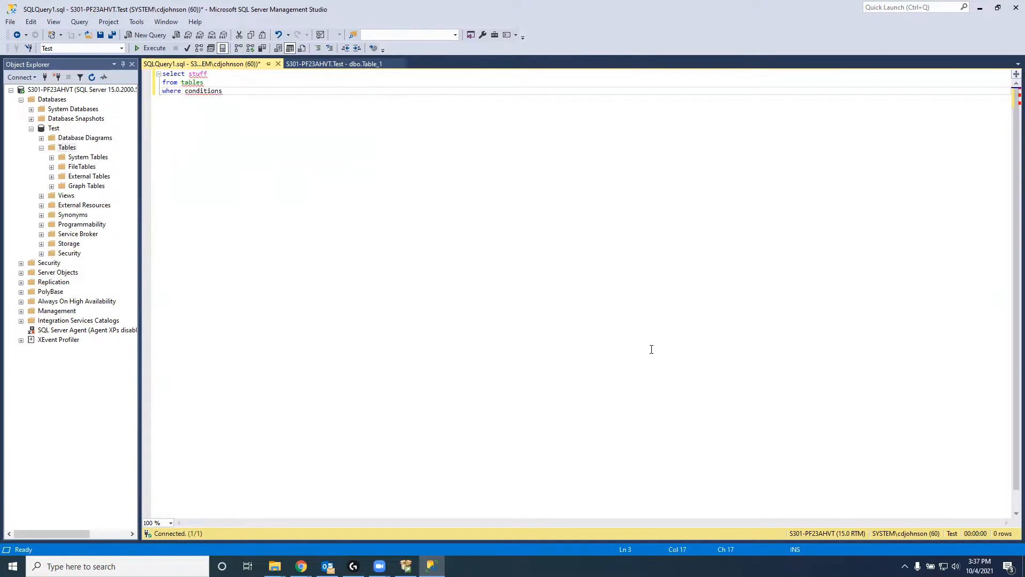
left_click_drag(248, 204, 146, 102)
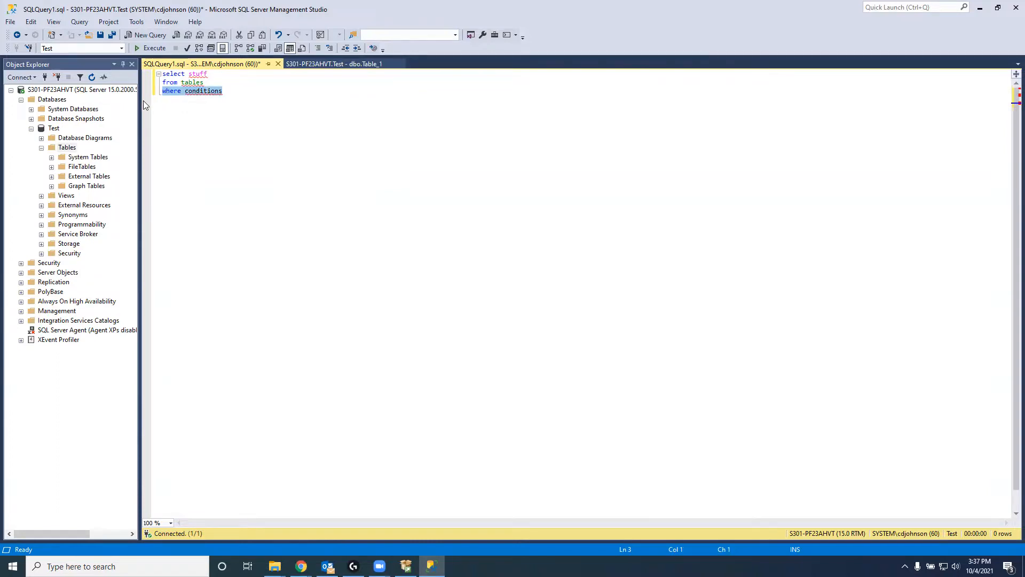
Step: Return to Management Studio via the Microsoft SQL Server Tools 18 Start menu folder
left_click(13, 566)
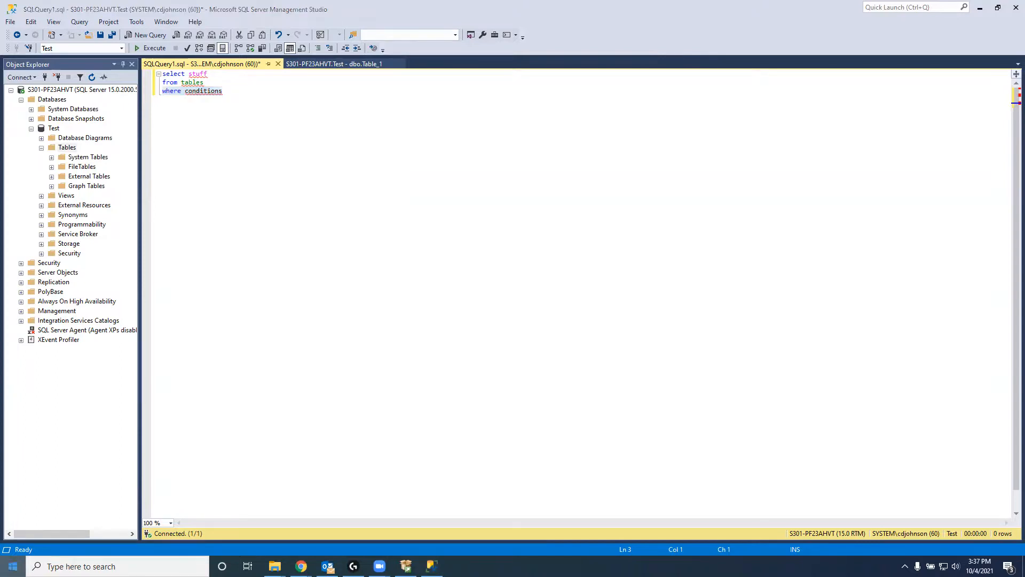
scroll(111, 443, "down", 15)
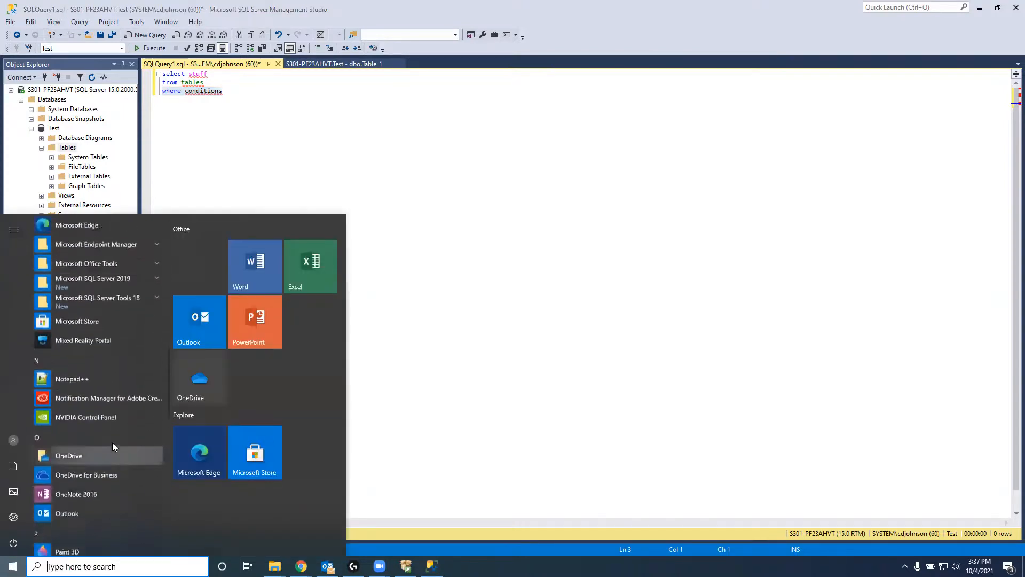
scroll(112, 442, "up", 3)
left_click(93, 380)
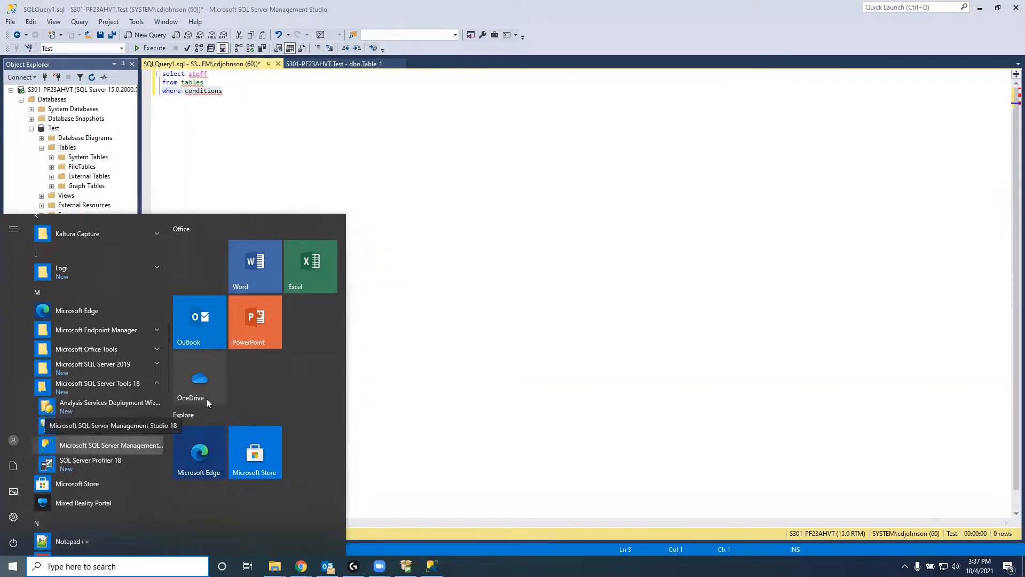
left_click(115, 448)
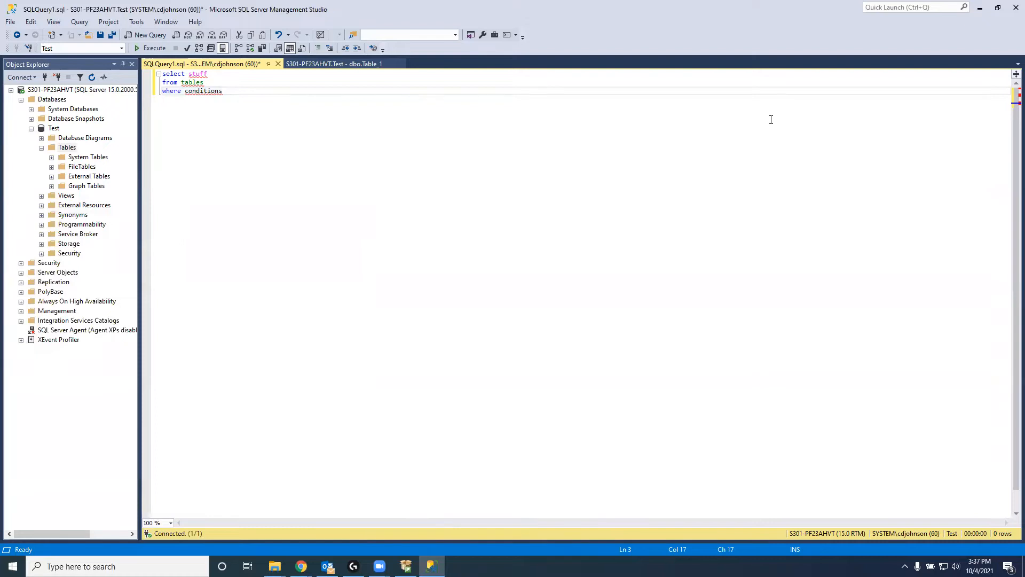